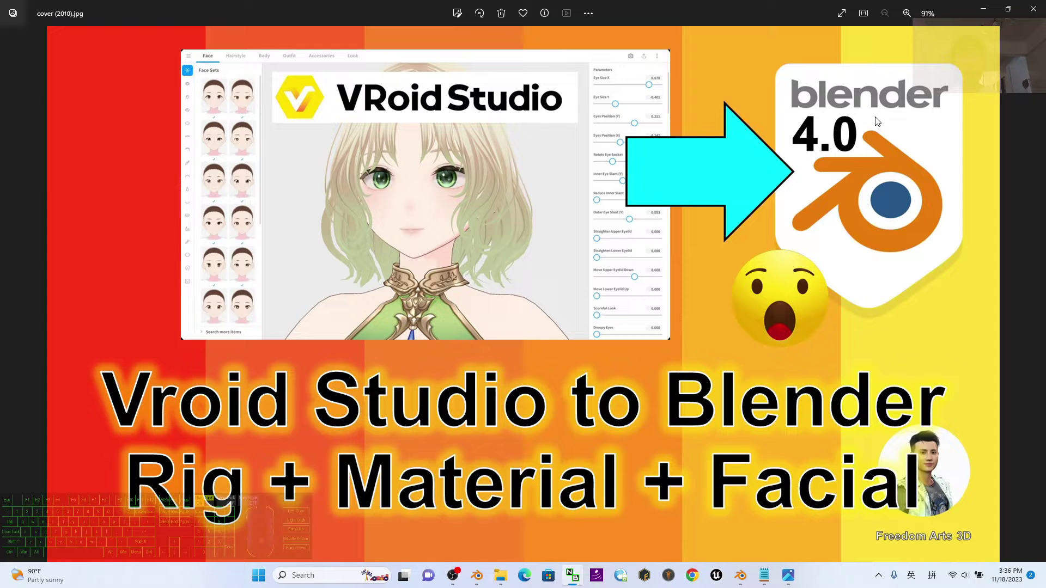
left_click(984, 10)
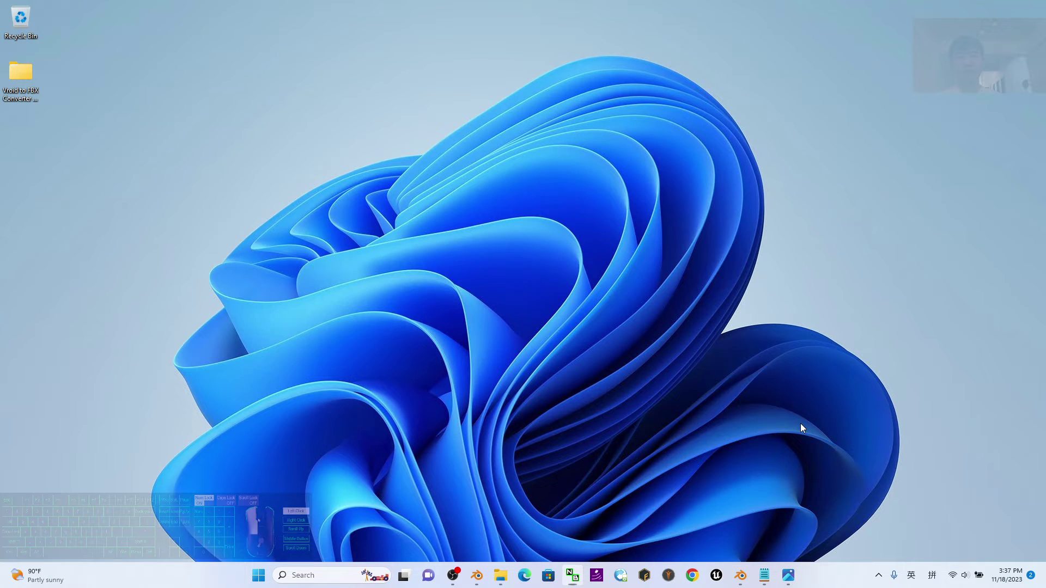
left_click(764, 576)
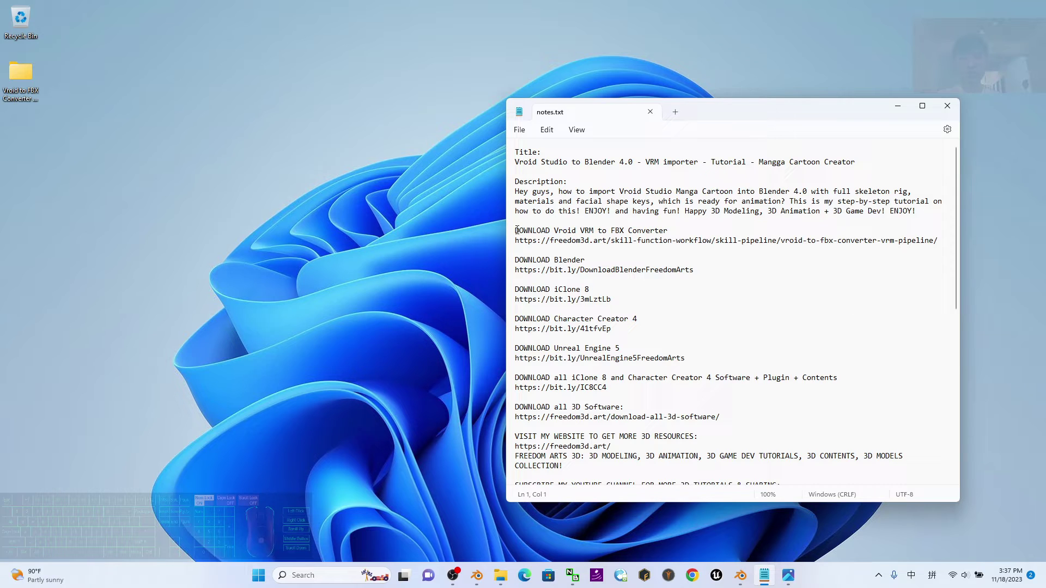
left_click_drag(552, 234, 665, 233)
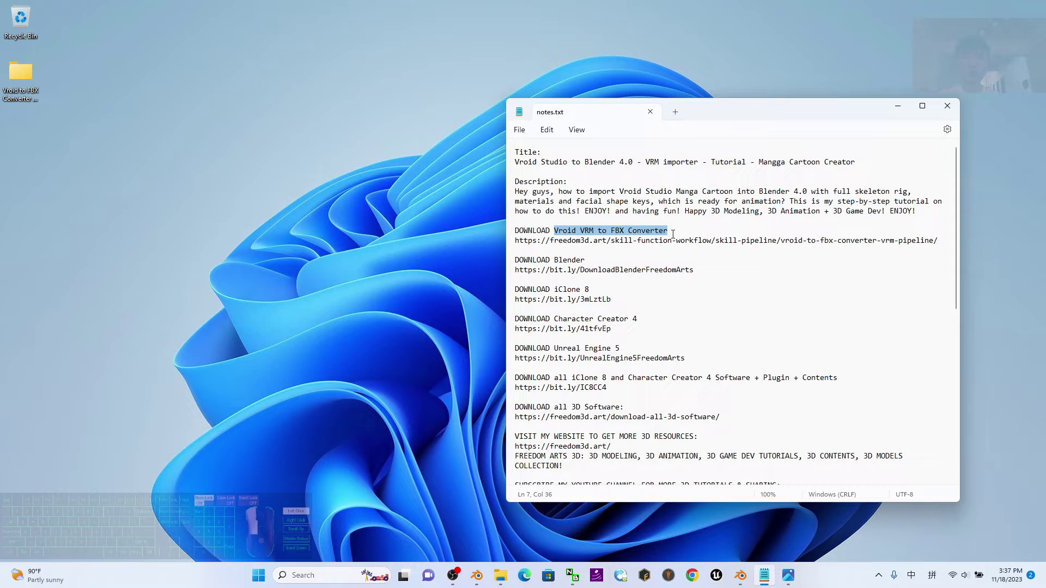
left_click(673, 234)
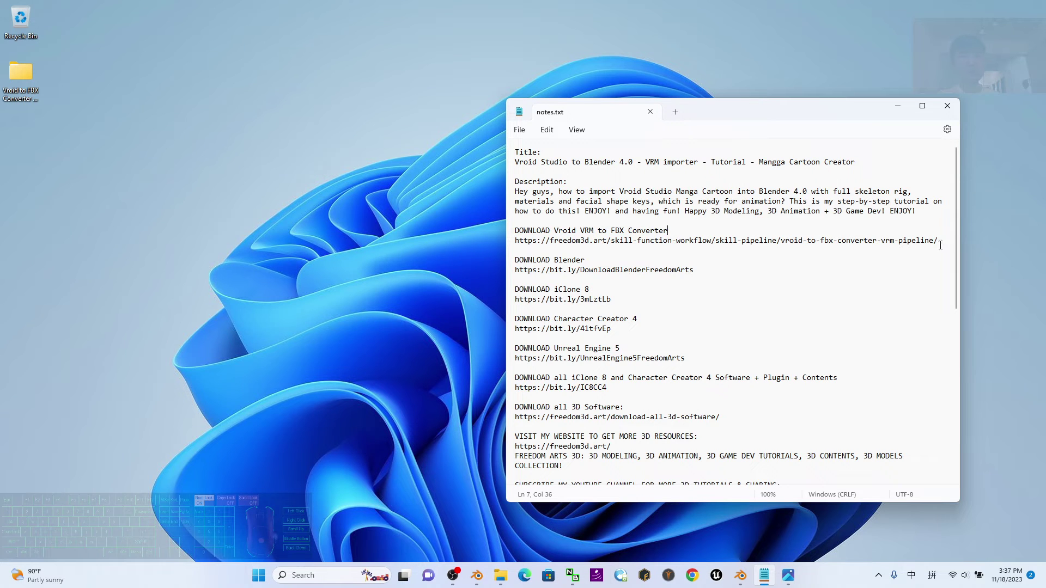
left_click_drag(940, 245, 512, 241)
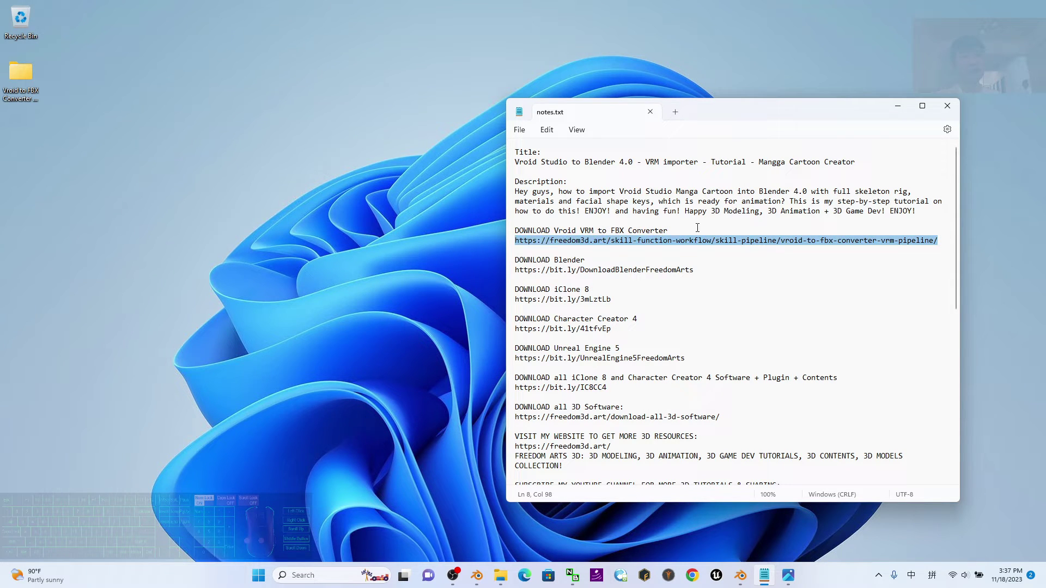
left_click(697, 228)
left_click(896, 106)
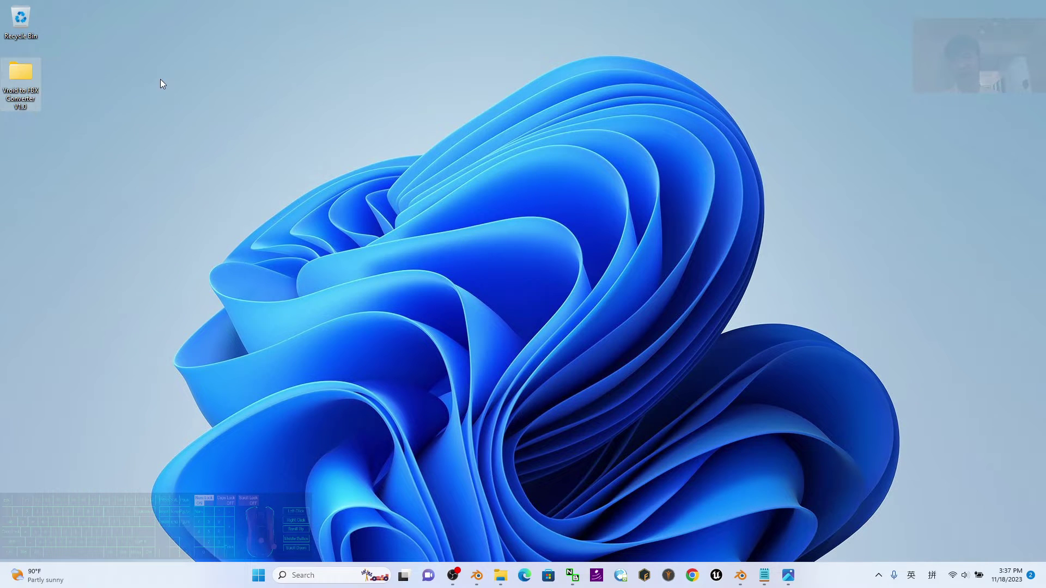
Step: Open the Vroid to FBX Converter V1.0 folder, move its window left and widen the Name column
double_click(16, 73)
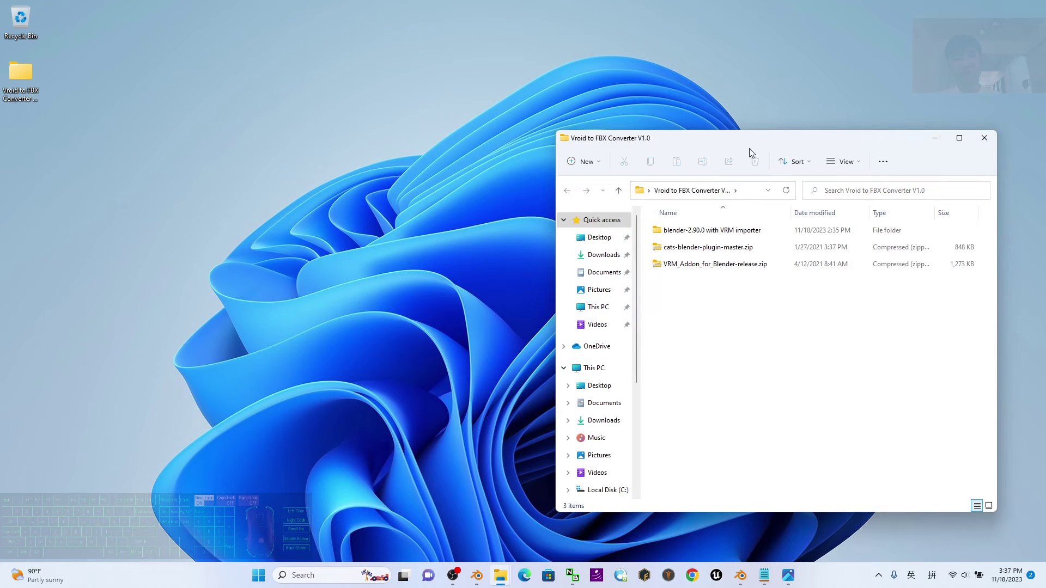
left_click_drag(740, 142, 288, 98)
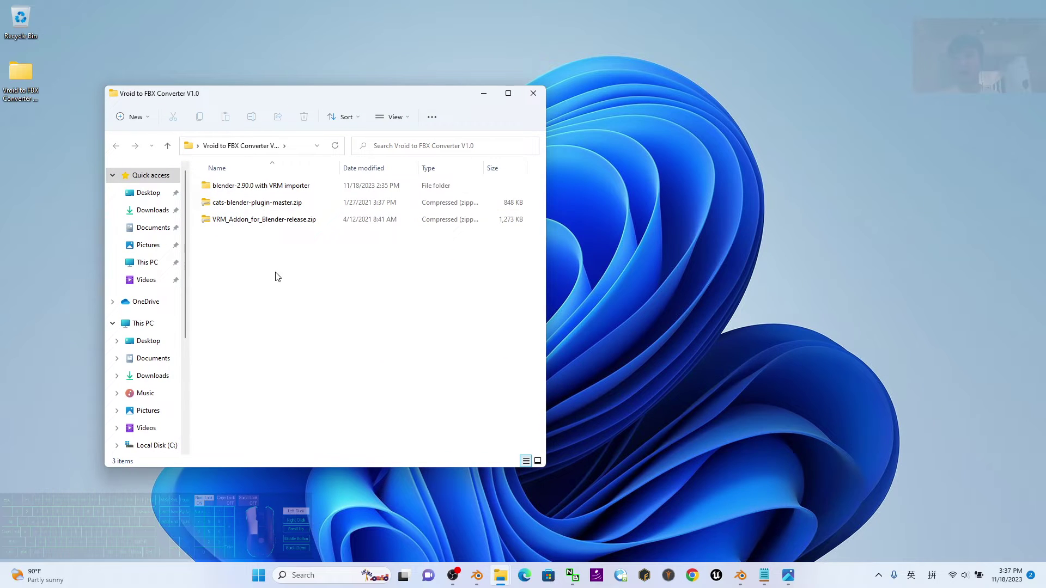
left_click_drag(339, 170, 386, 174)
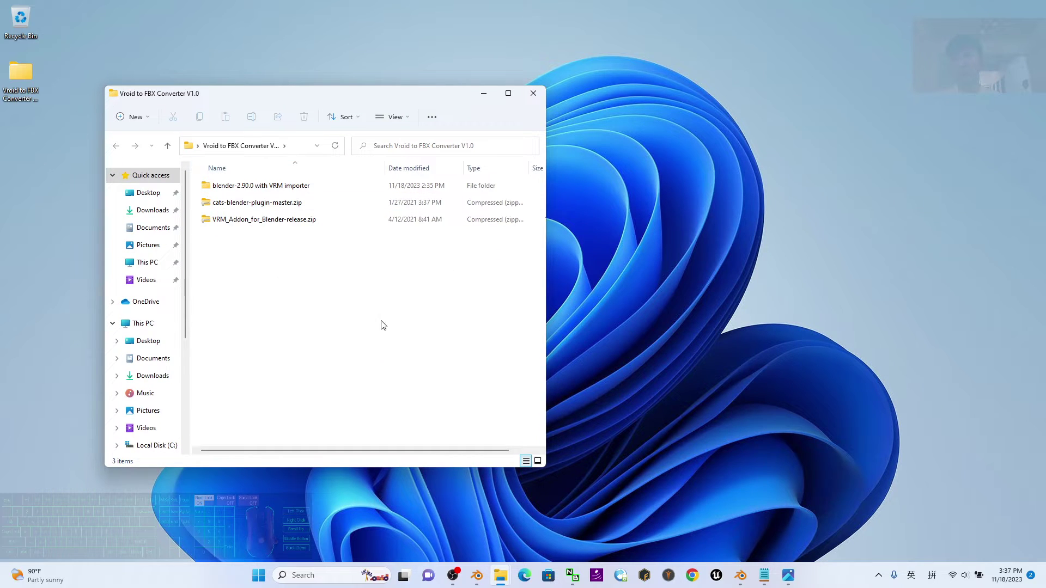
Step: Select the blender-2.90.0 with VRM importer folder and the two add-on zips, keeping their names unchanged
left_click(242, 185)
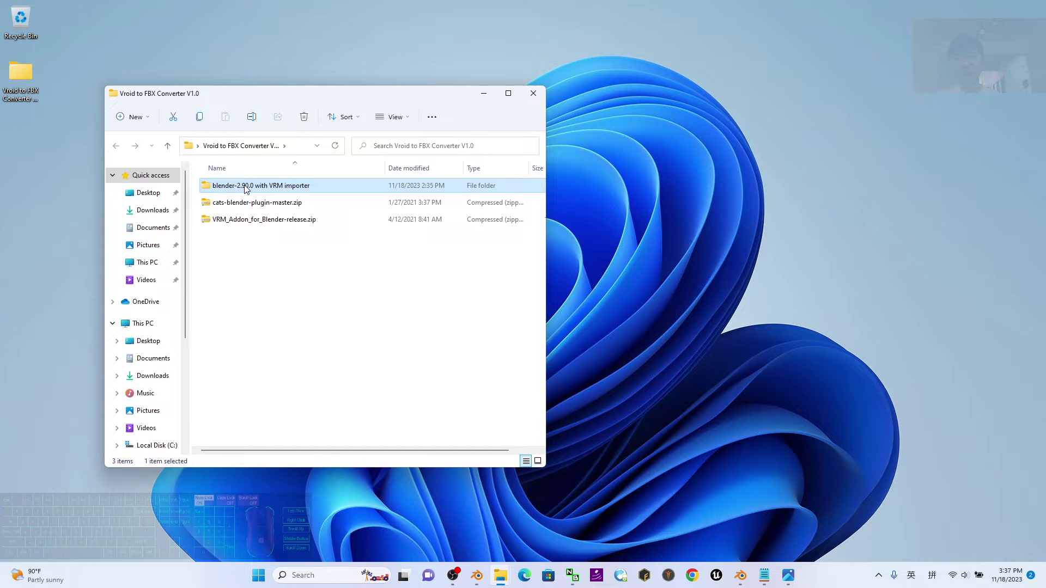
left_click(326, 186)
left_click(326, 190)
left_click(306, 187)
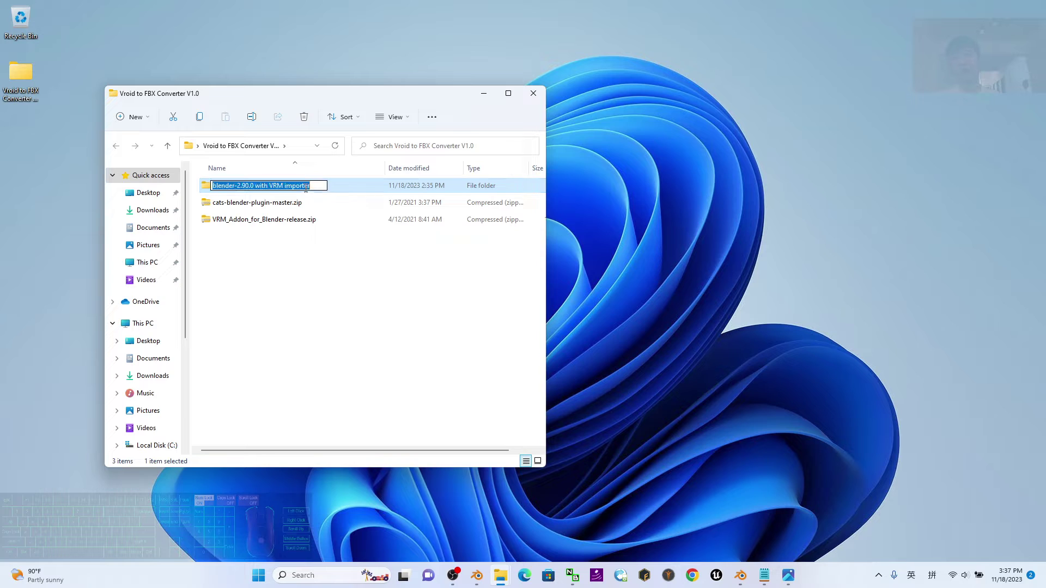
left_click(359, 234)
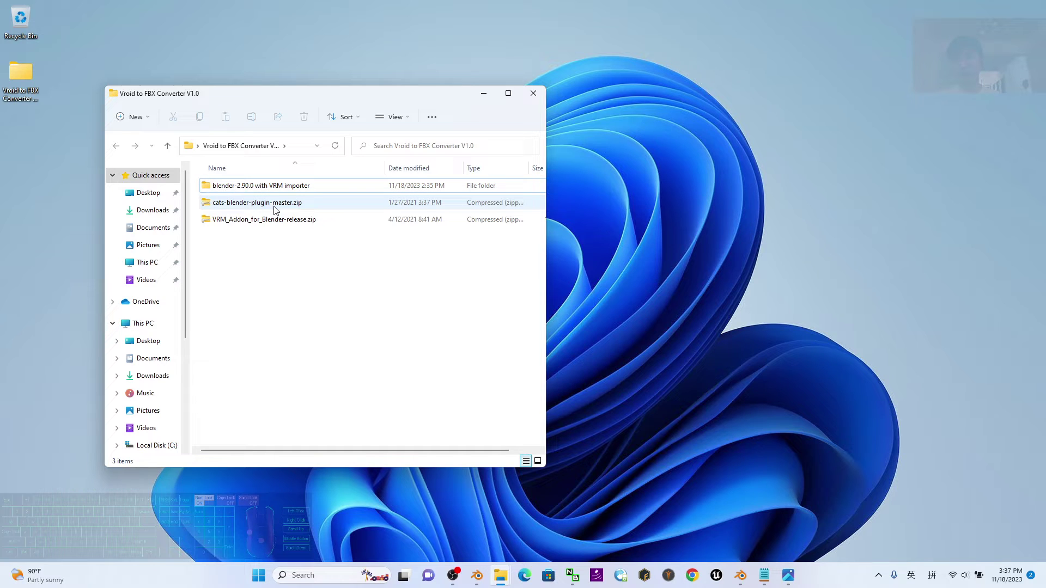
left_click(236, 207)
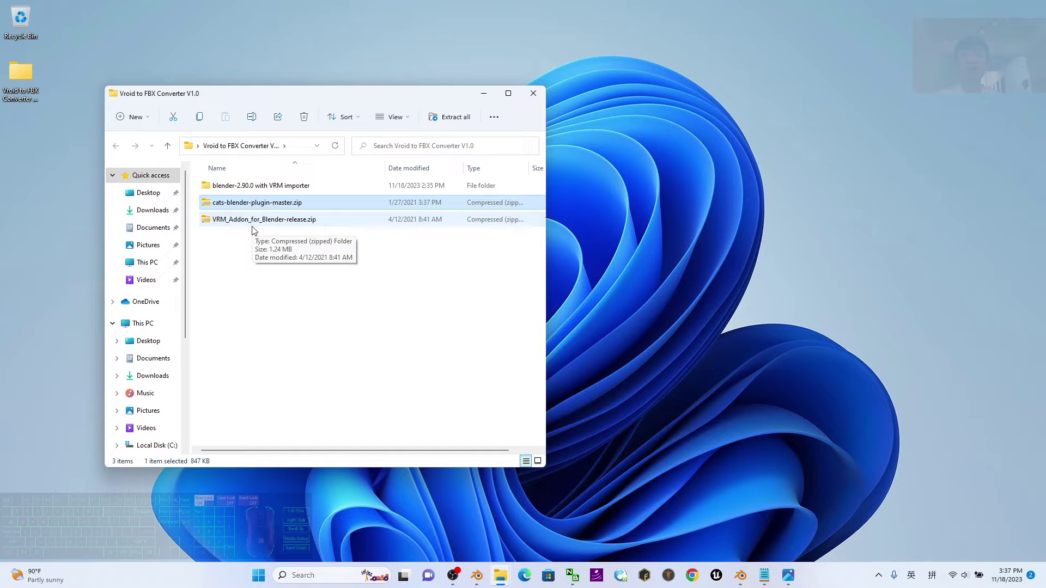
left_click(239, 274)
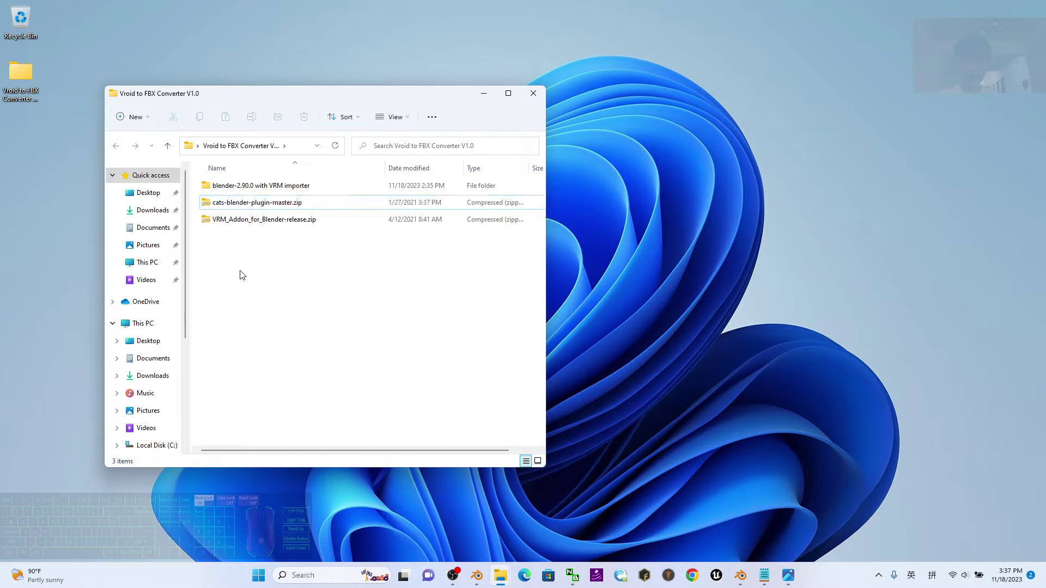
left_click_drag(308, 243, 216, 202)
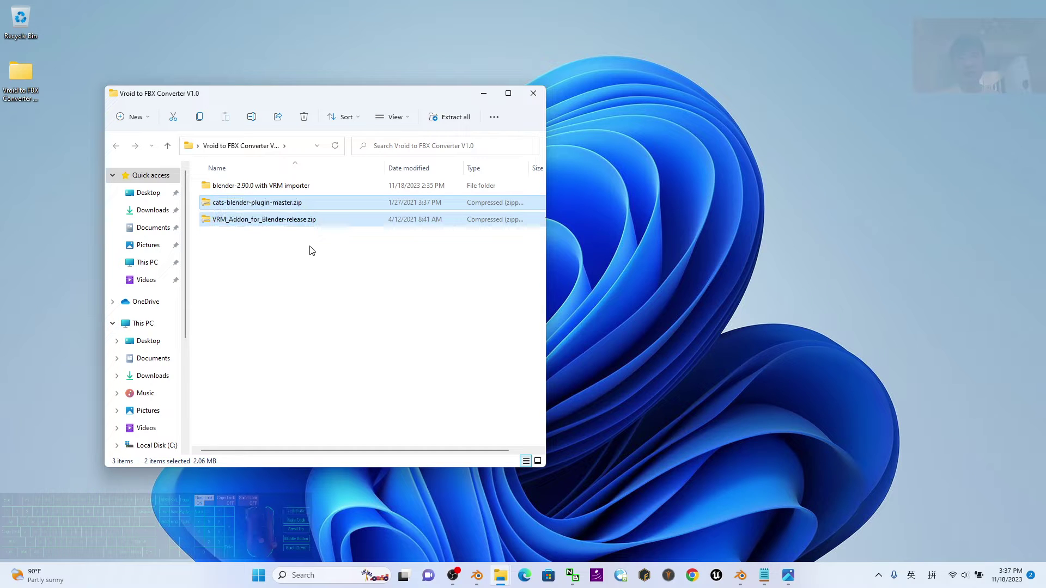
left_click(228, 188)
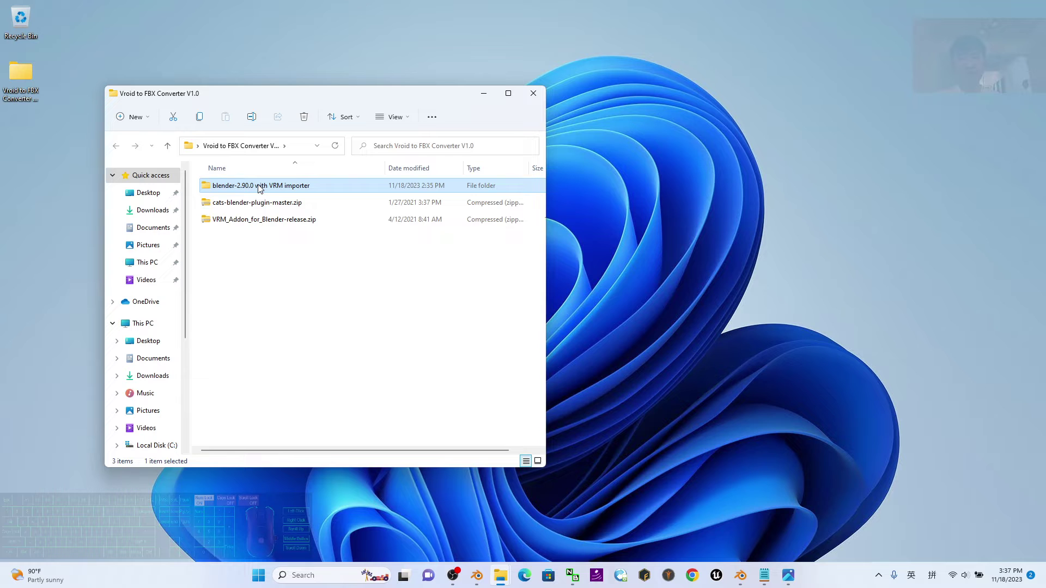
Step: Briefly show the cover image, then hide it and deselect the blender folder
left_click(788, 575)
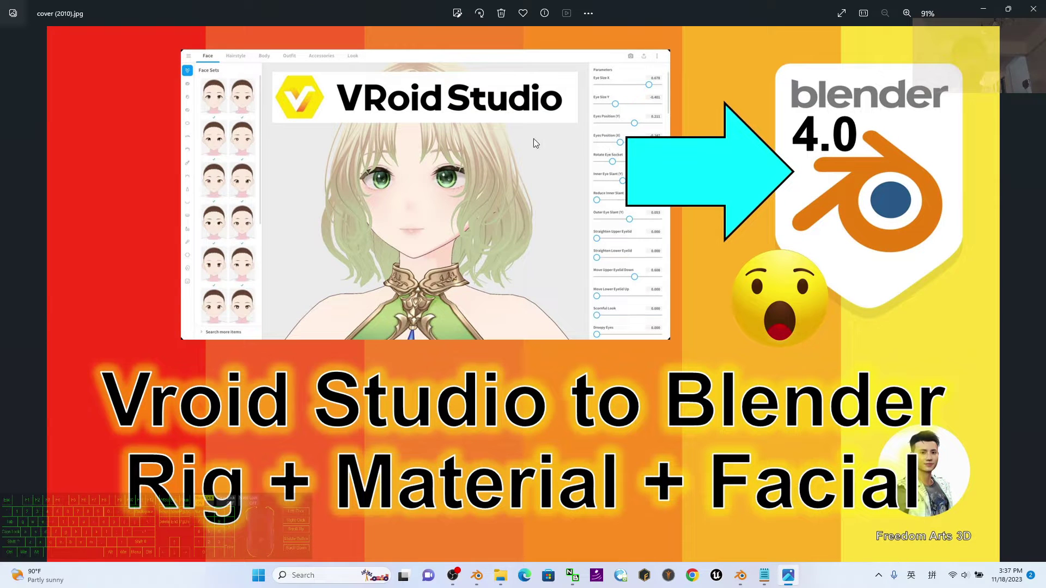
left_click(987, 10)
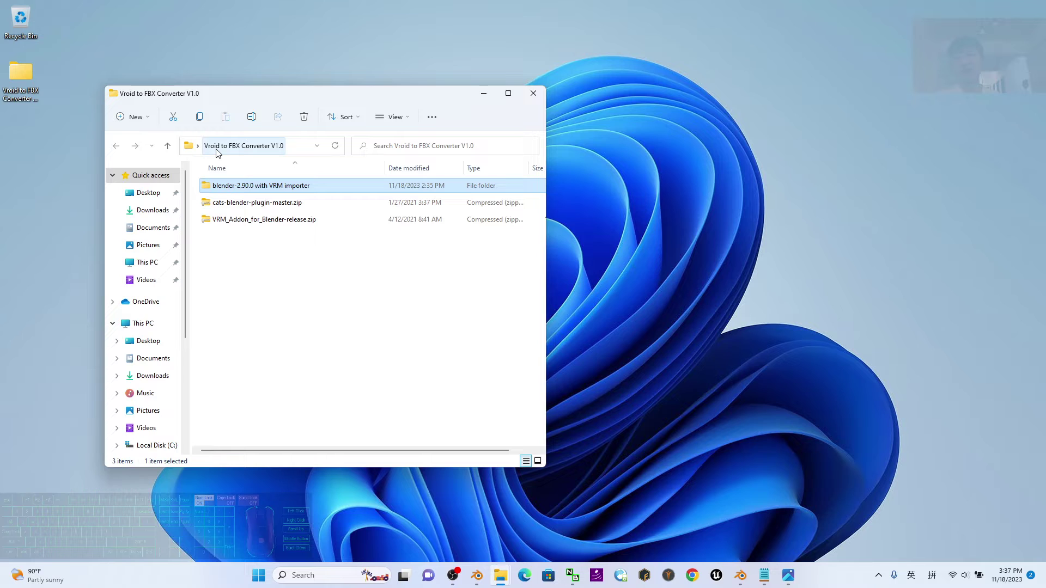
left_click(333, 349)
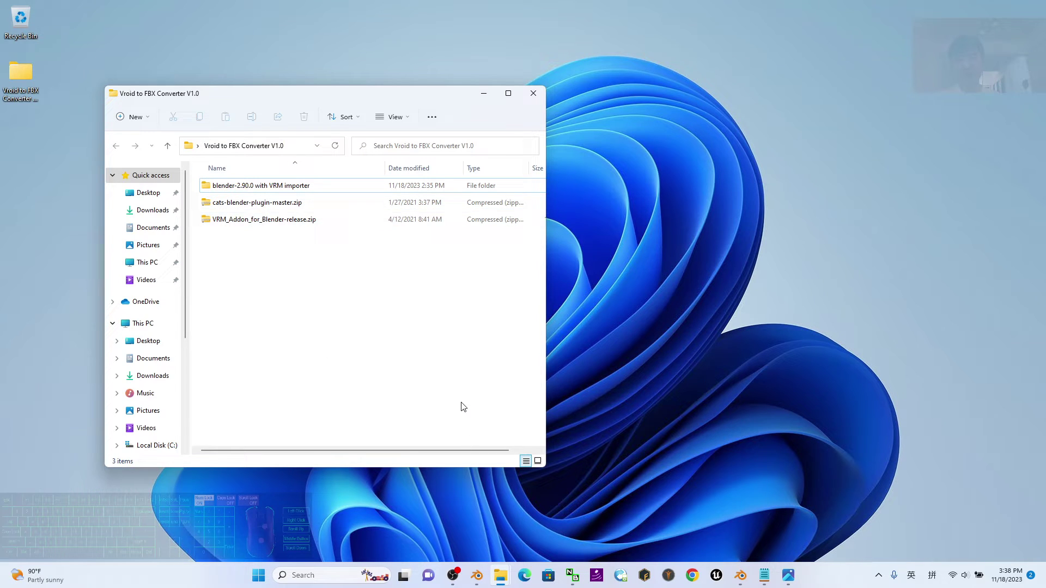
Step: Search 'vroid' to launch VRoidStudio 1.24.1, minimize the folder window and bring VRoid Studio forward
left_click(322, 575)
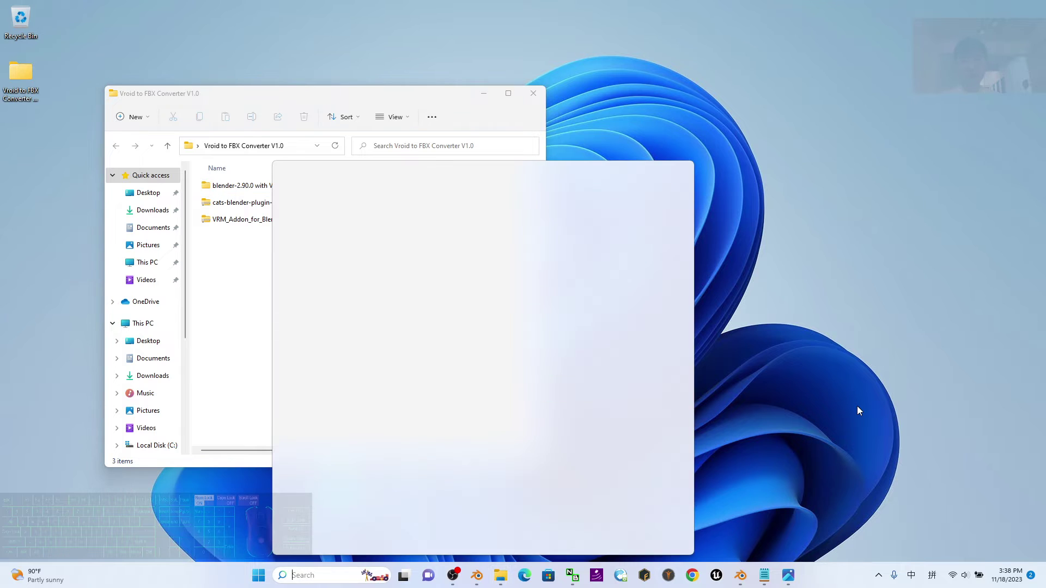
type("v")
key("shift")
type("roid")
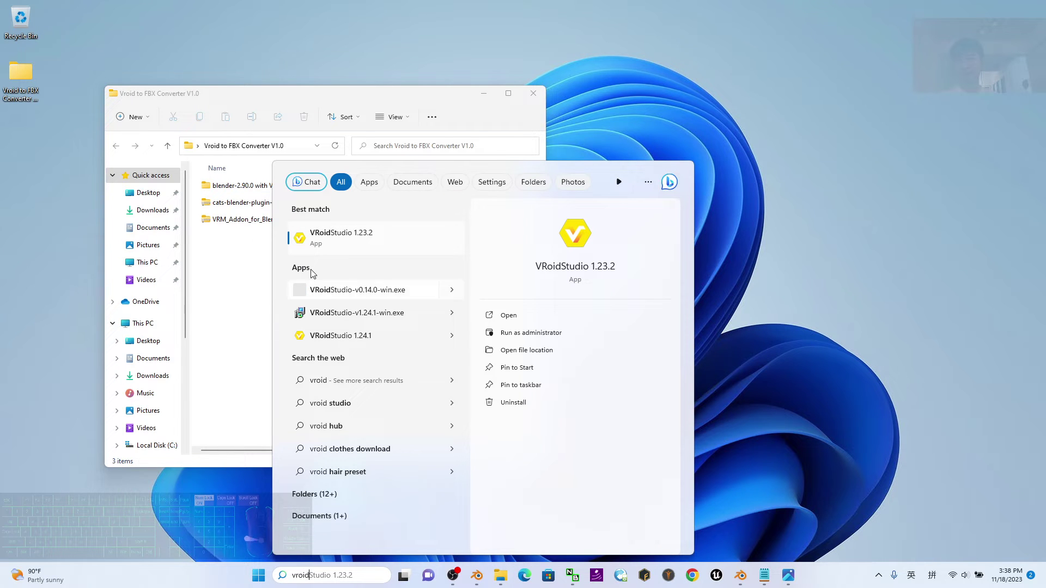
left_click(362, 335)
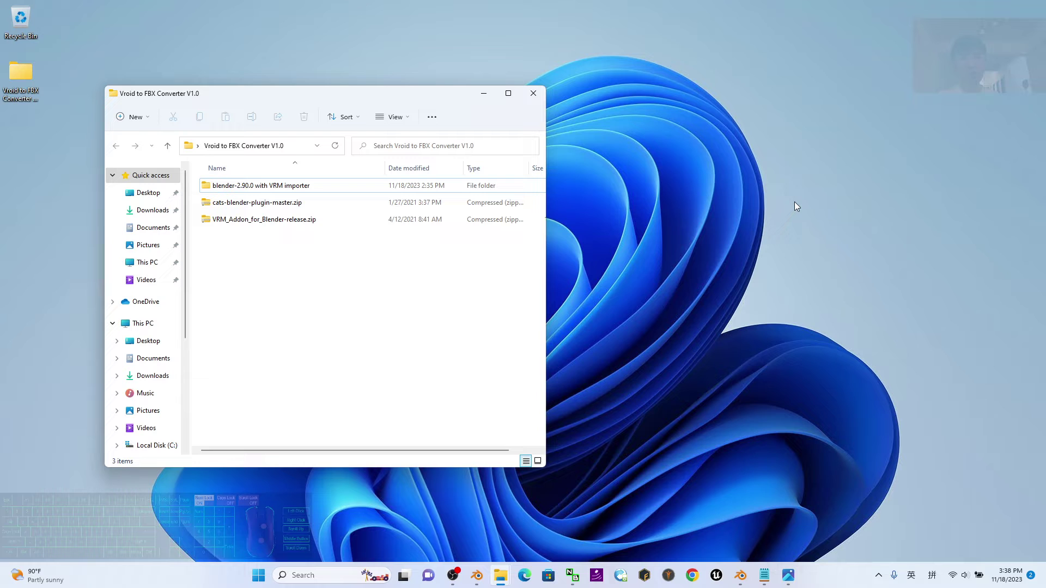
left_click(483, 93)
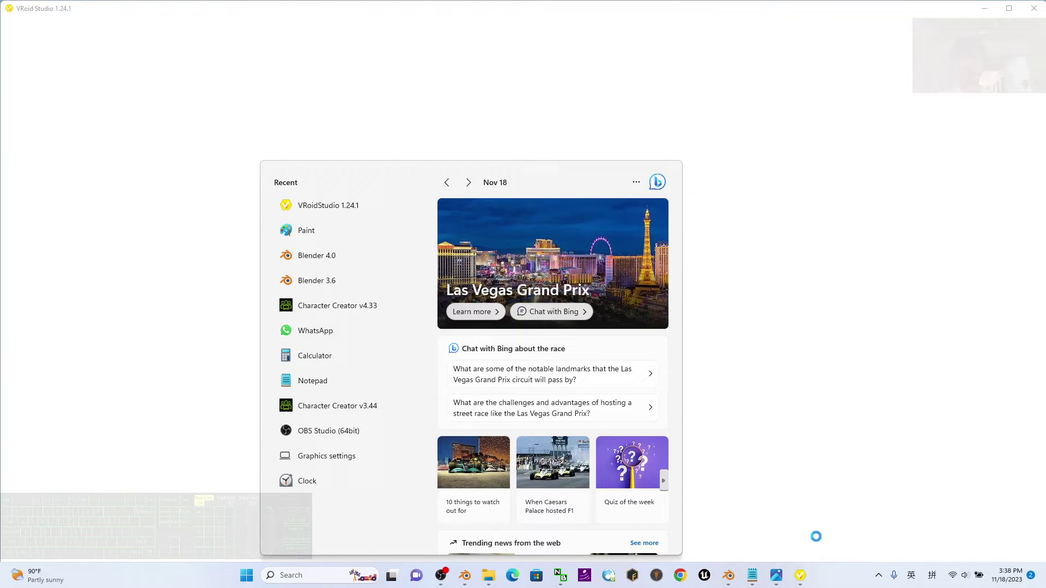
left_click(799, 578)
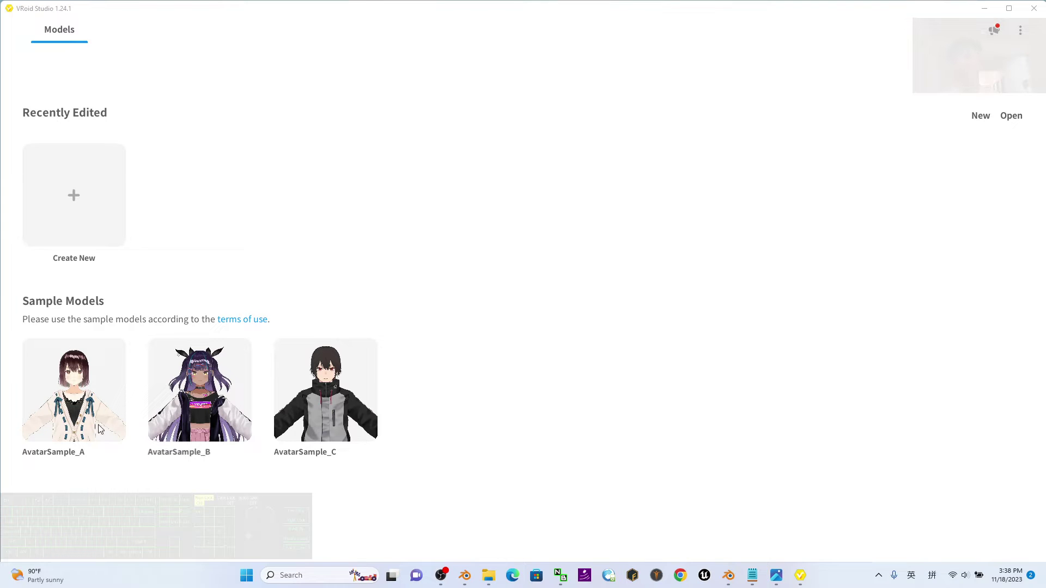
Step: Load AvatarSample_A into the editor, orbit it to a side view, and show its export options
left_click(56, 389)
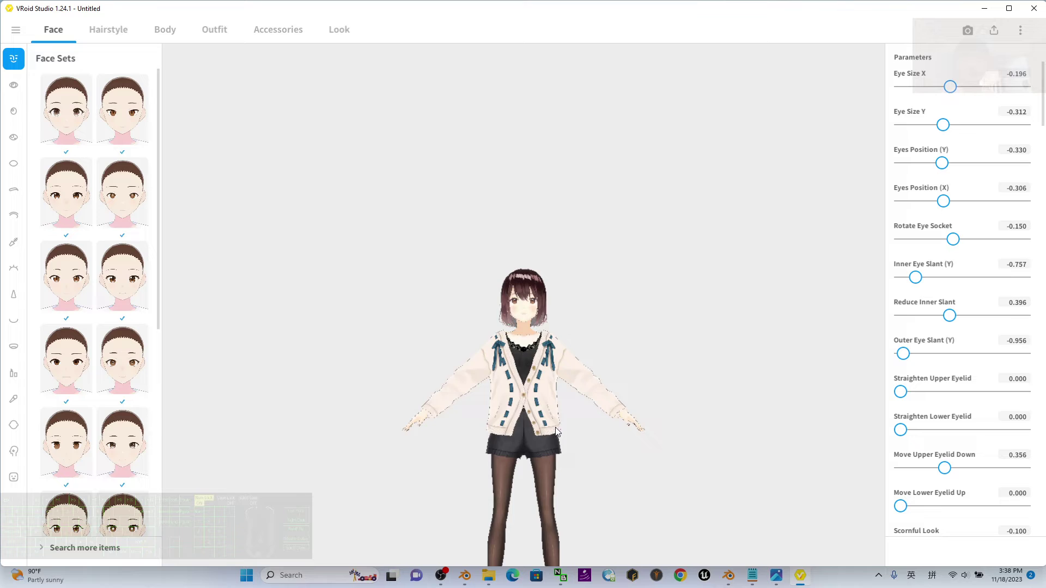
right_click_drag(564, 311, 592, 273)
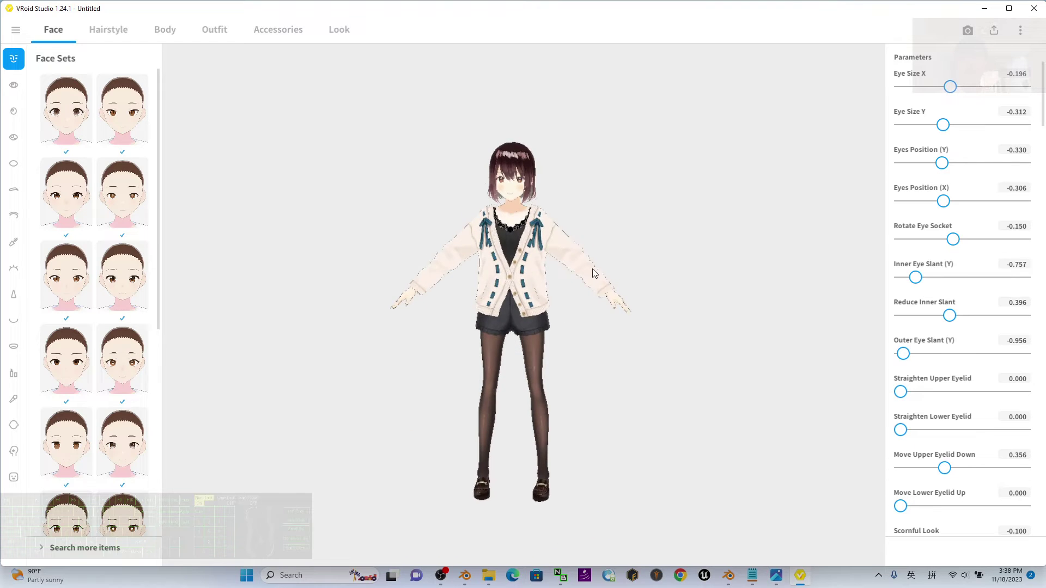
left_click(995, 31)
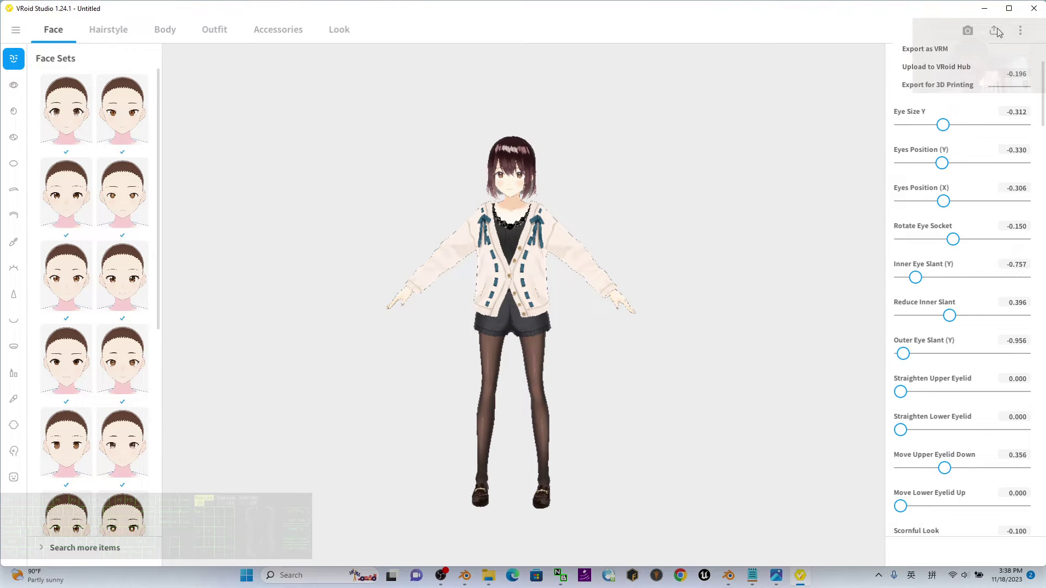
Step: Choose Export as VRM and set the VRM title to Female01 with a creator name filled in
left_click(924, 49)
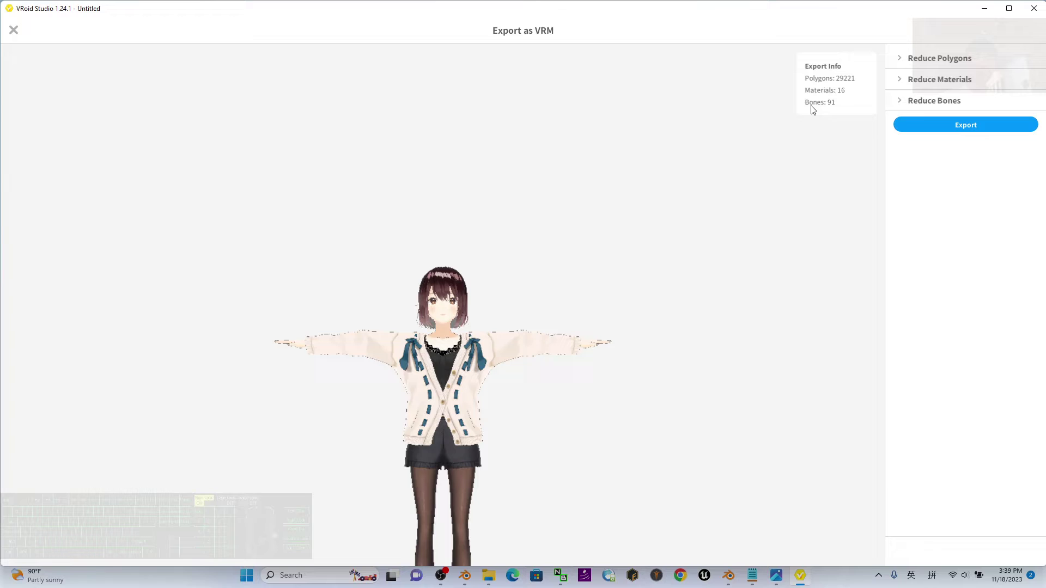
left_click(954, 126)
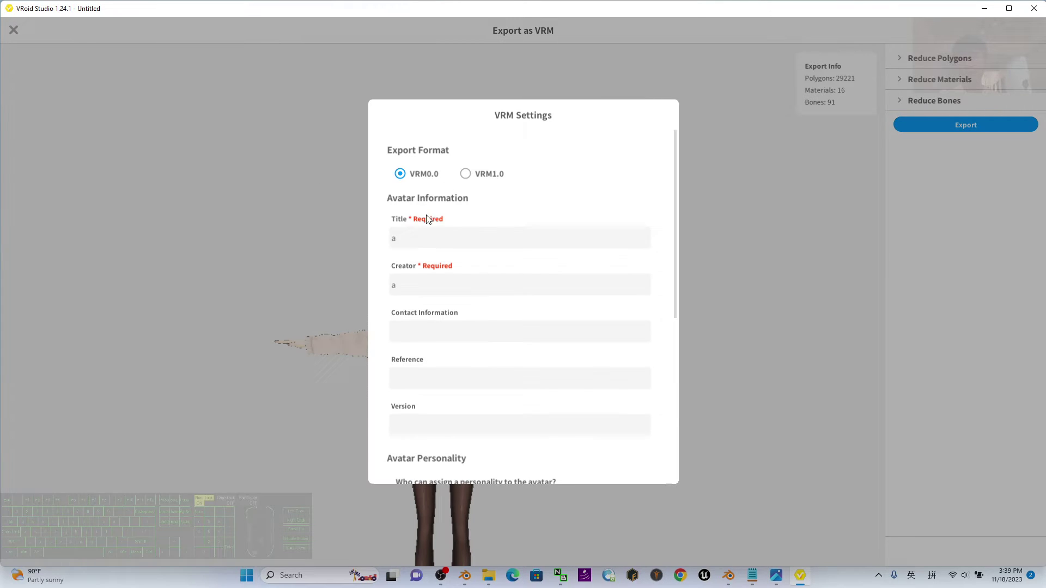
left_click(414, 241)
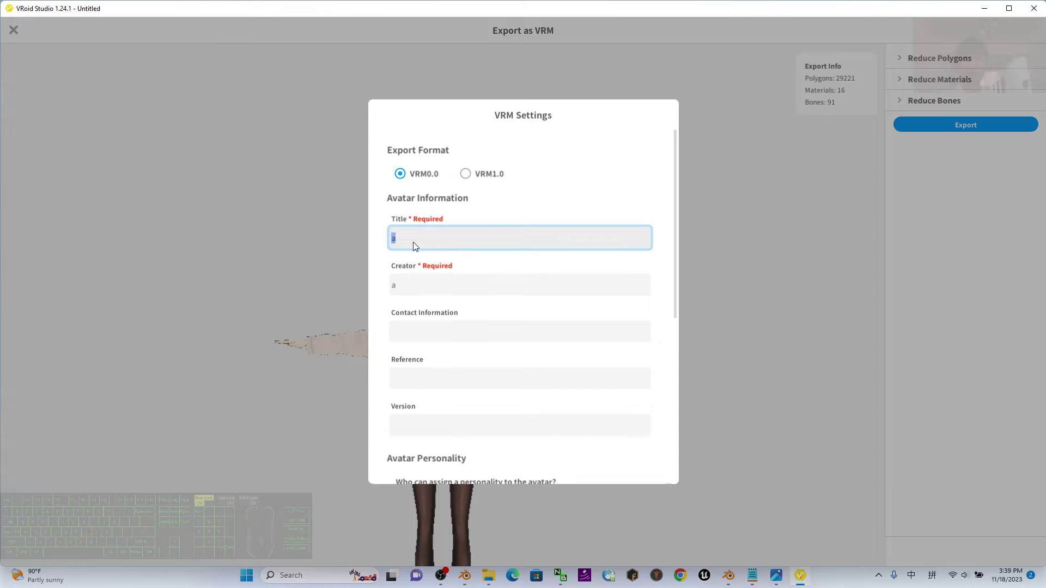
key("shift")
type("Female01")
left_click(437, 286)
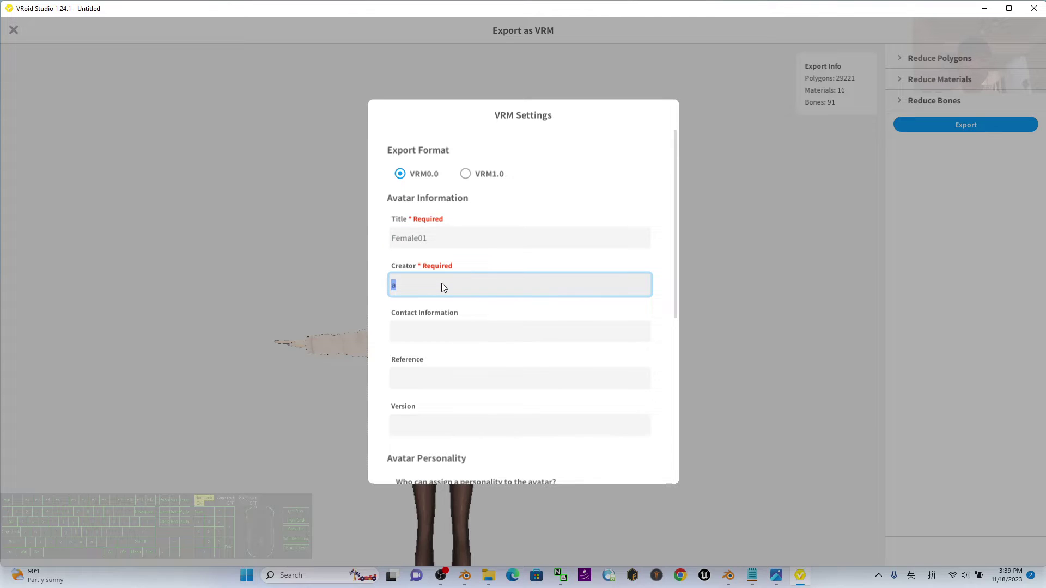
type("abc")
scroll(665, 305, "down", 5)
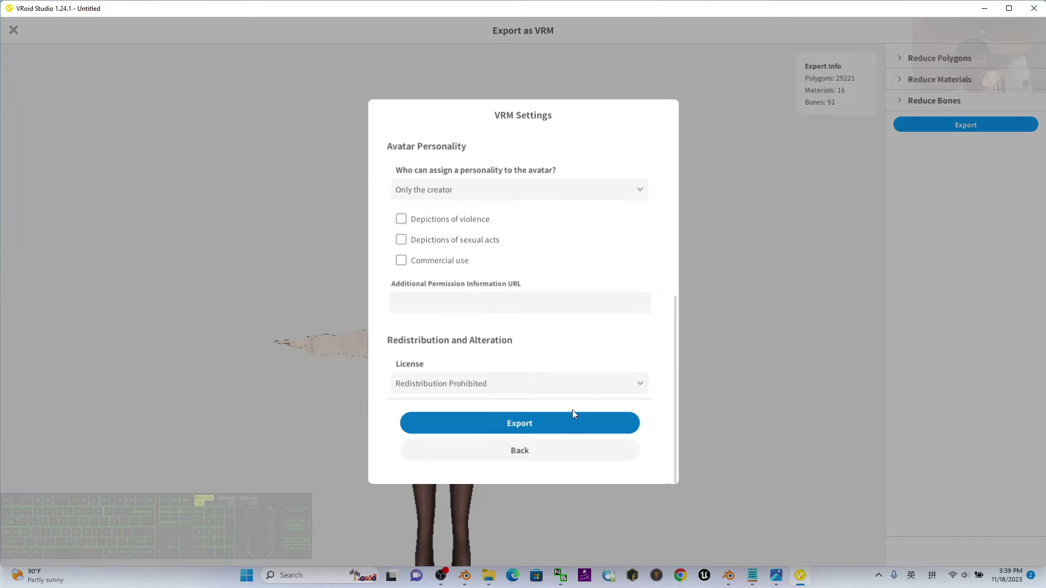
Step: Export the avatar as Female01.vrm saved on the Desktop
left_click(521, 422)
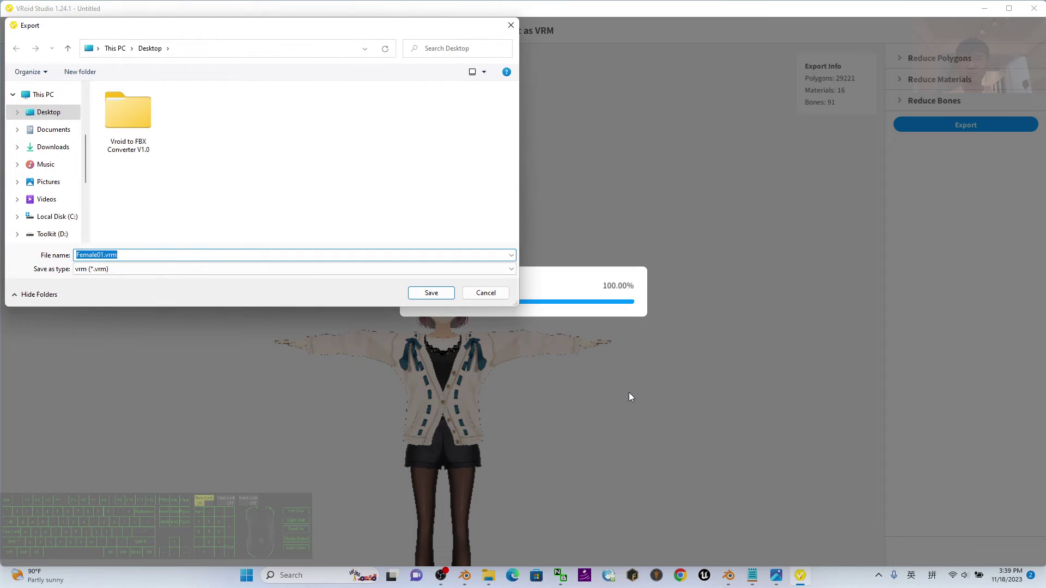
left_click(49, 118)
left_click(132, 255)
left_click(118, 255)
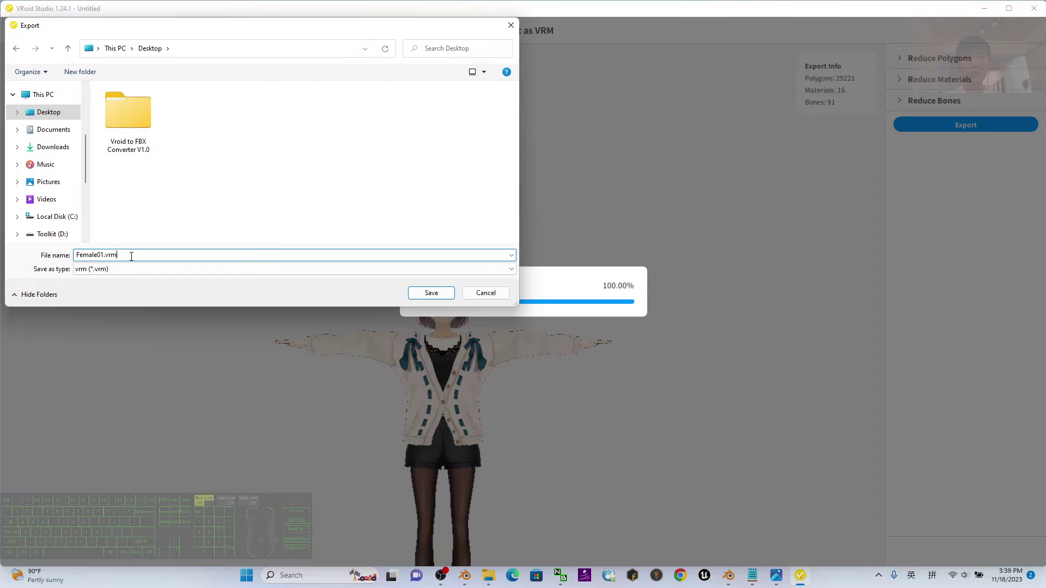
left_click(431, 292)
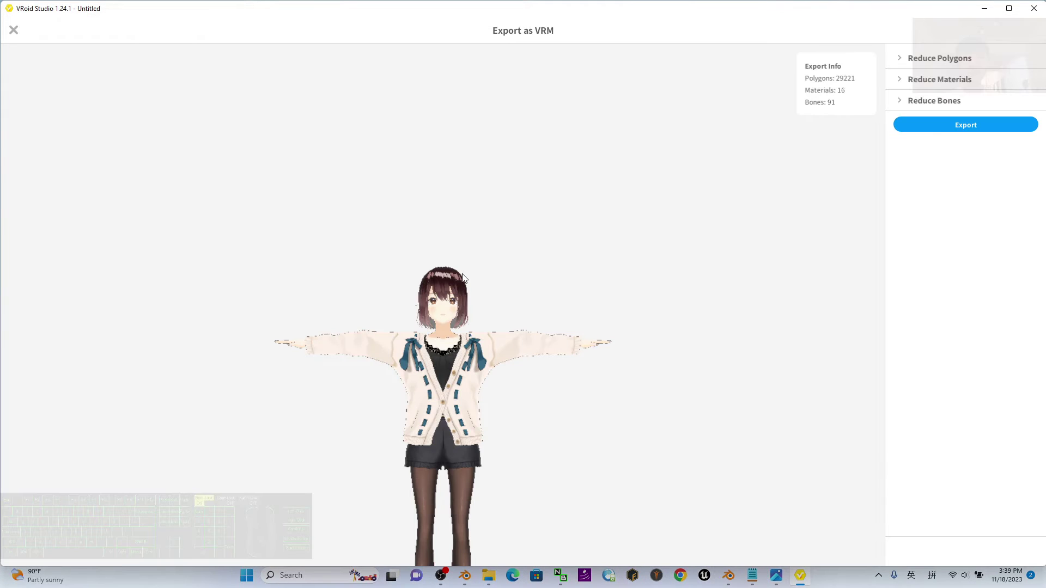
Step: Hide VRoid Studio and the cover image, and bring forward the Vroid to FBX Converter V1.0 folder
left_click(987, 10)
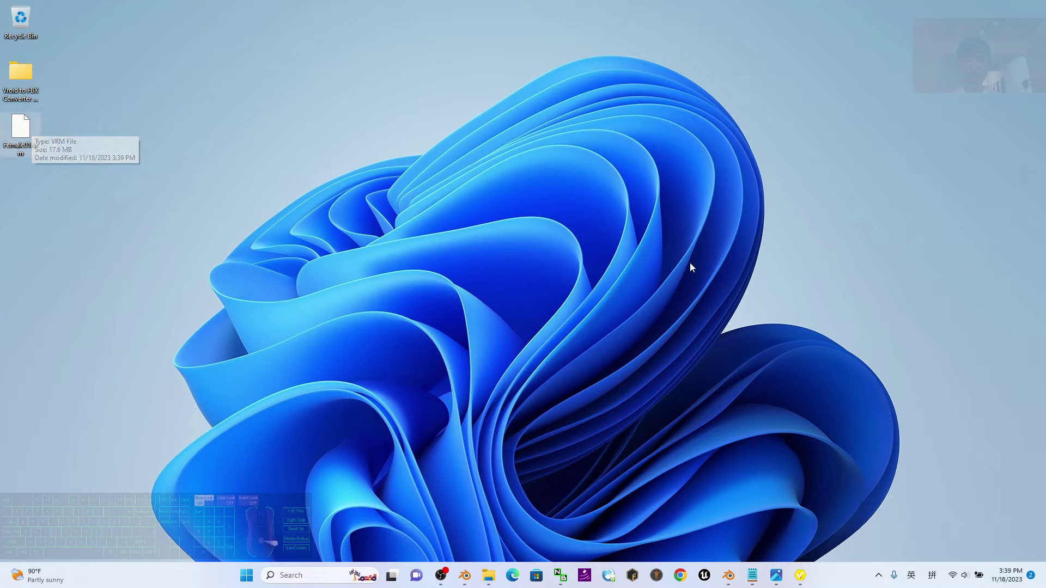
left_click(777, 575)
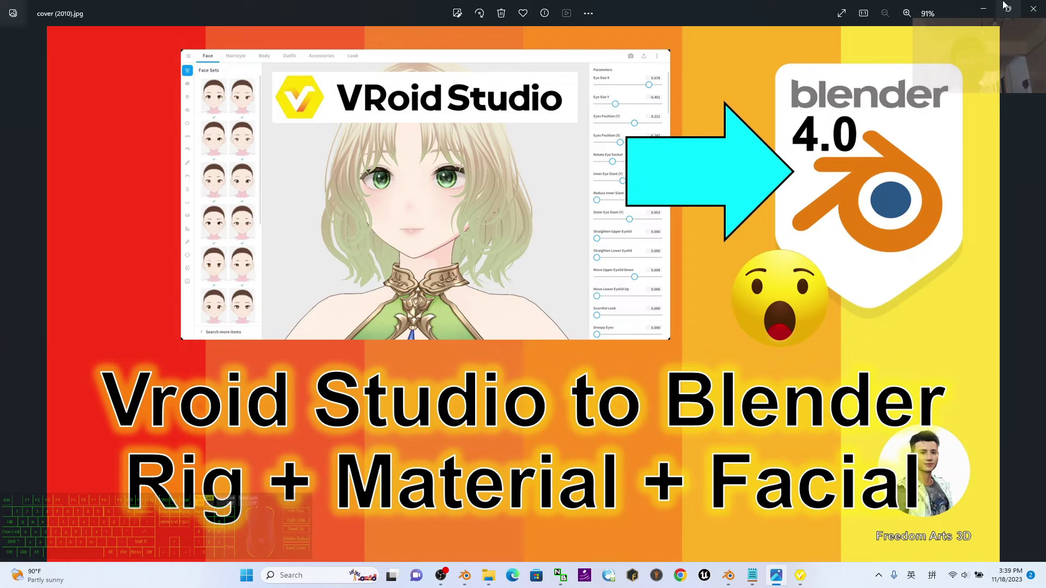
left_click(983, 9)
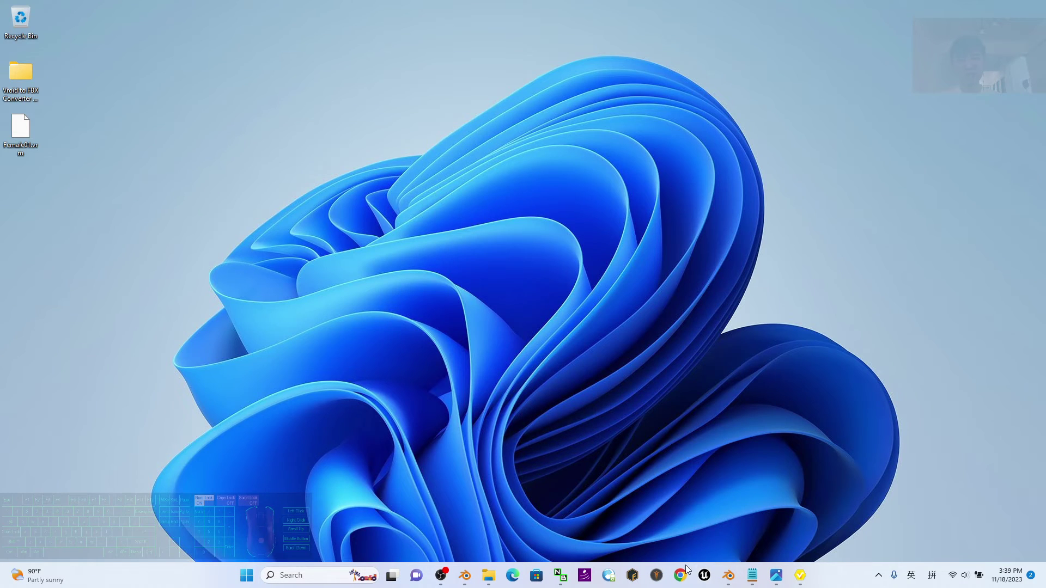
left_click(488, 576)
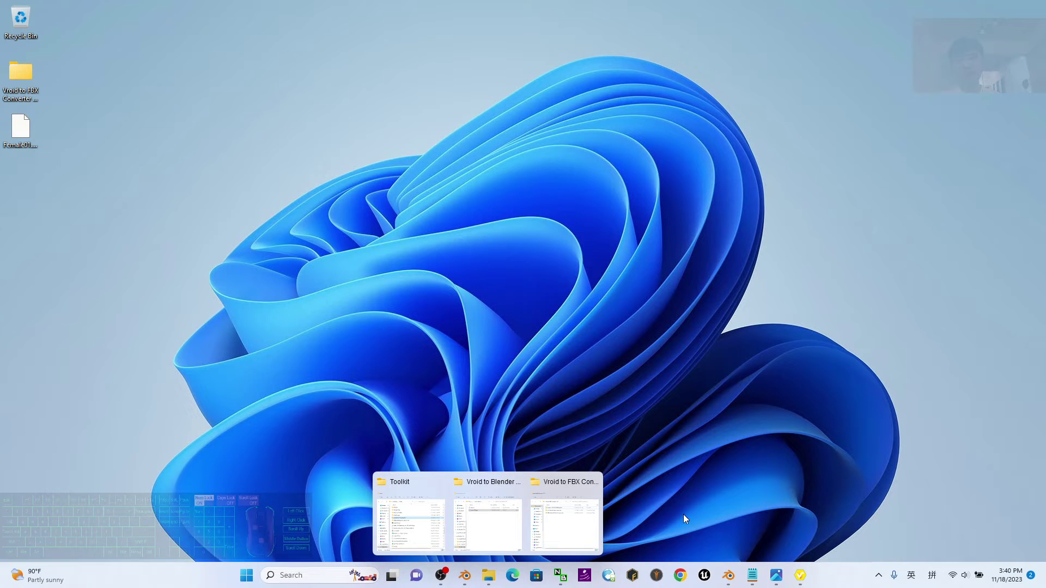
left_click(582, 508)
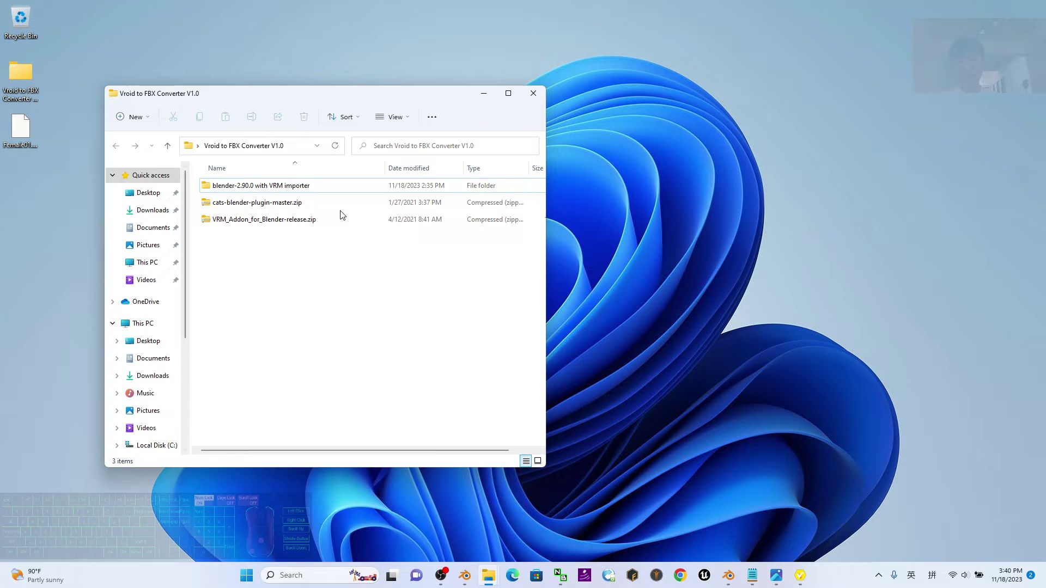
Step: Launch Blender 2.90 from blender.exe inside the blender-2.90.0 with VRM importer folder
left_click(238, 191)
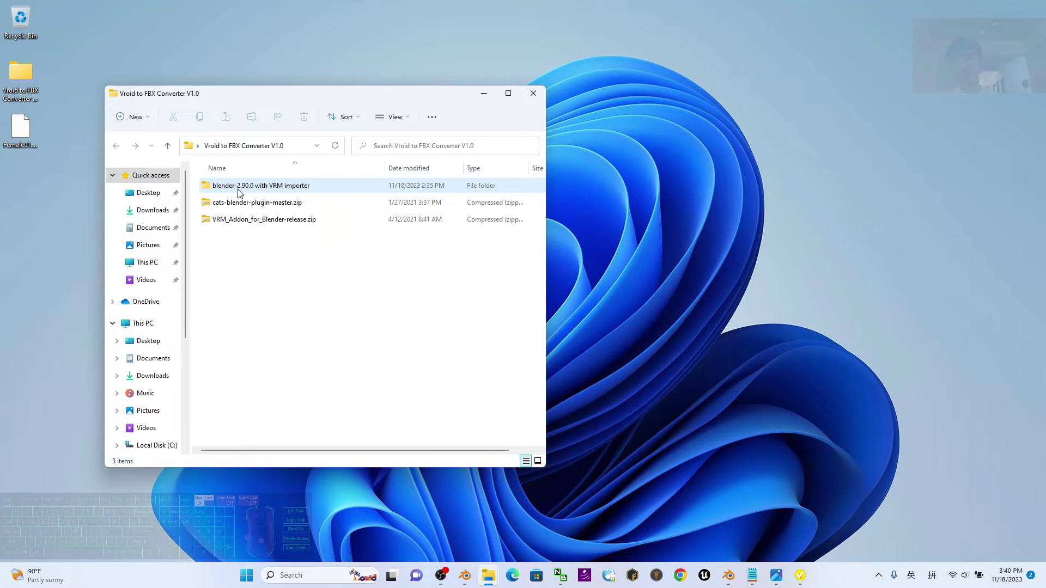
double_click(245, 187)
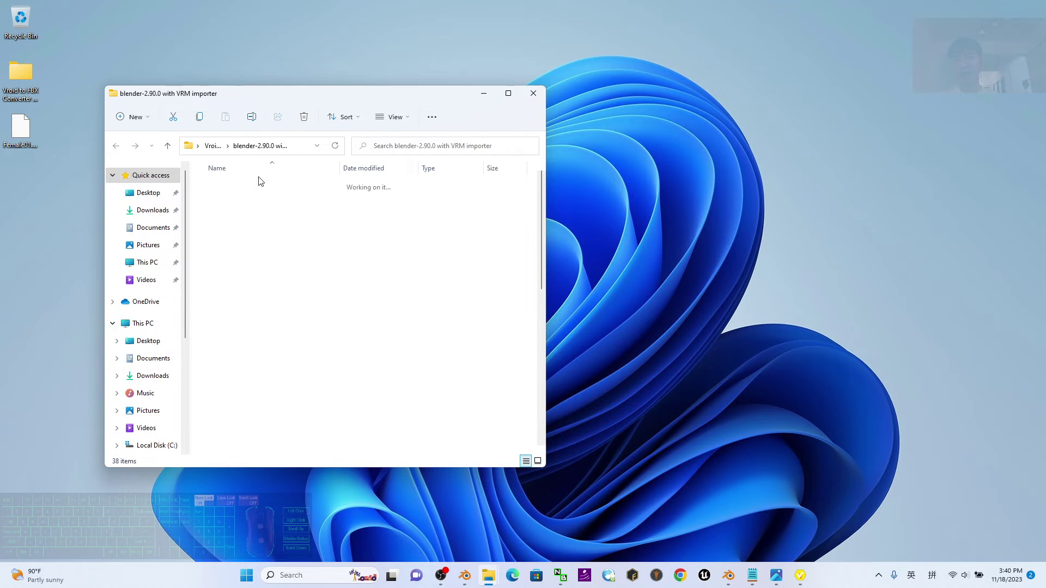
scroll(343, 289, "down", 7)
scroll(327, 292, "up", 7)
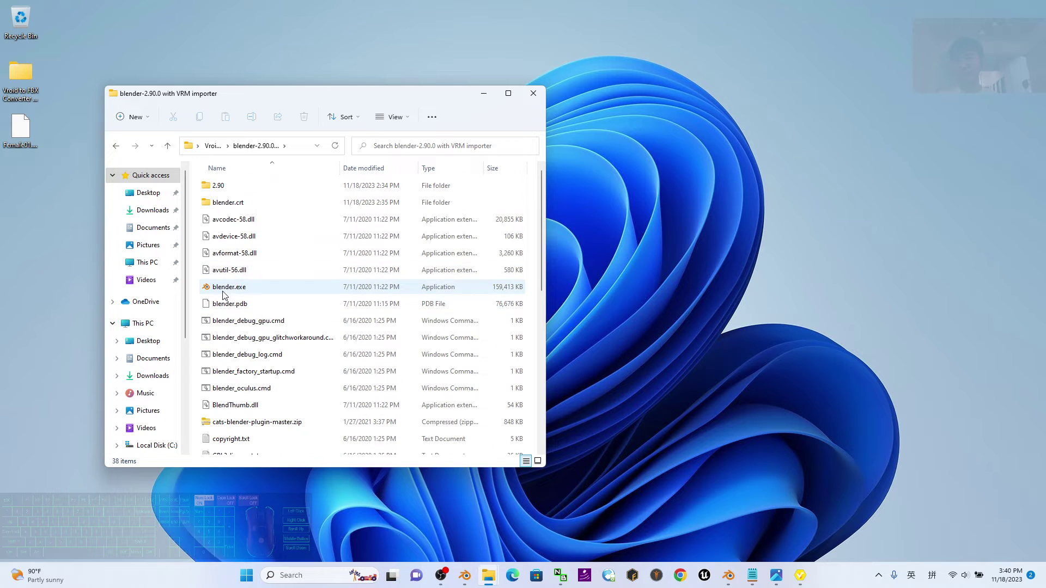
double_click(256, 293)
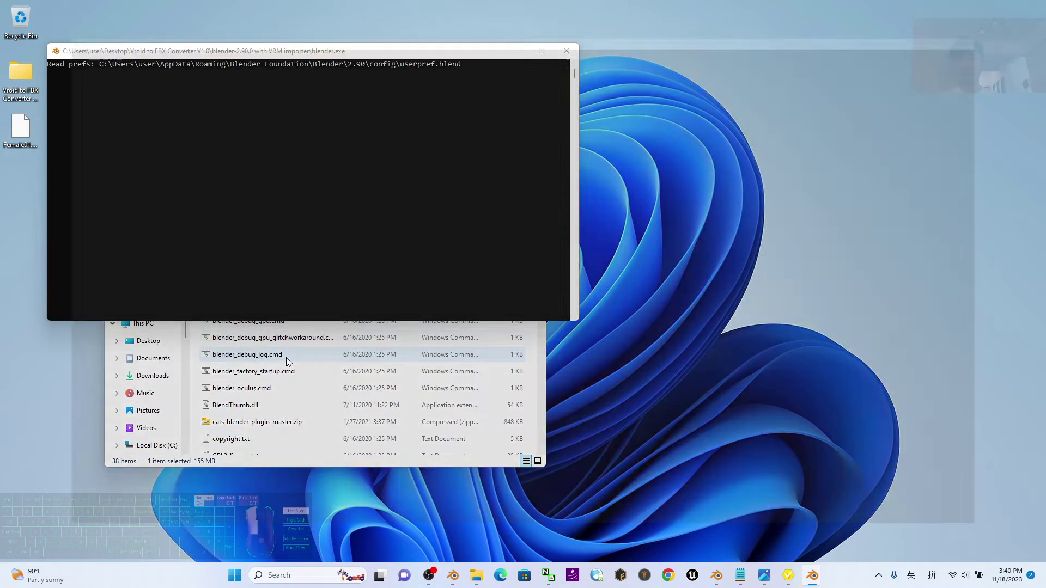
Step: Copy the Vroid to FBX Converter V1.0 folder path from the address bar, then switch to Blender
left_click(286, 357)
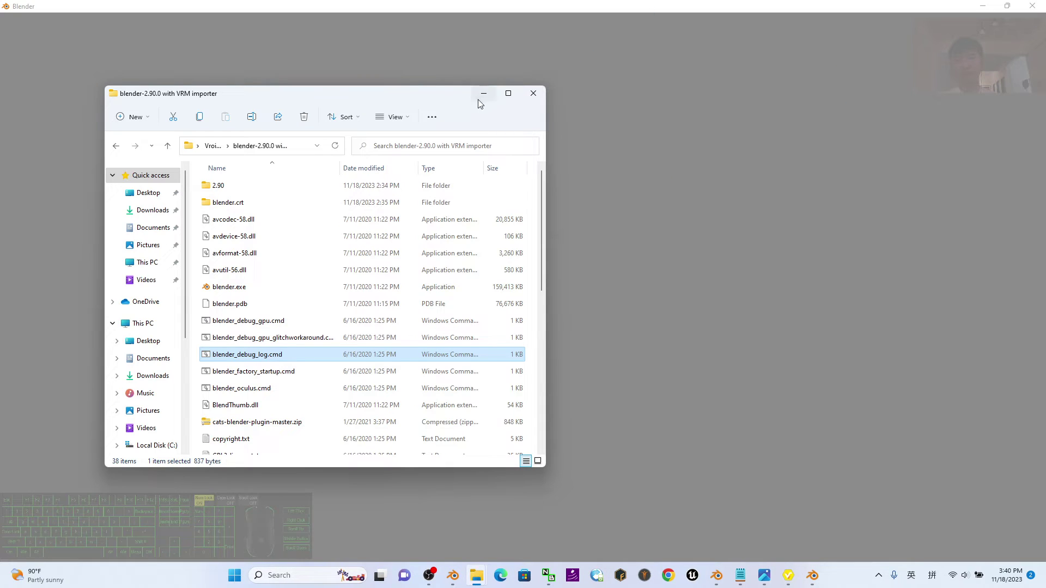
mouse_move(368, 95)
left_mouse_down()
mouse_move(367, 121)
mouse_move(361, 87)
left_mouse_up()
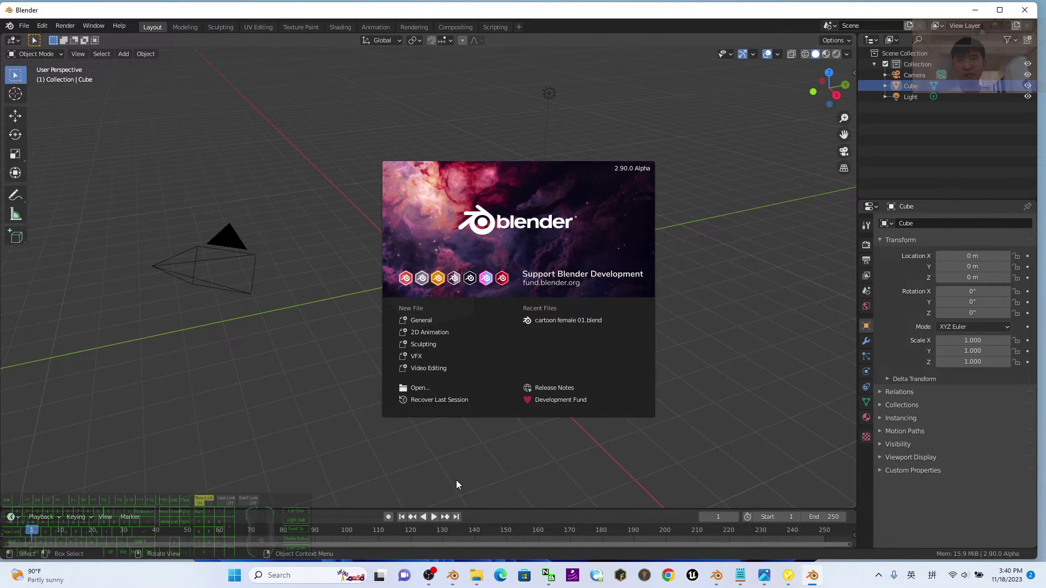
mouse_move(477, 575)
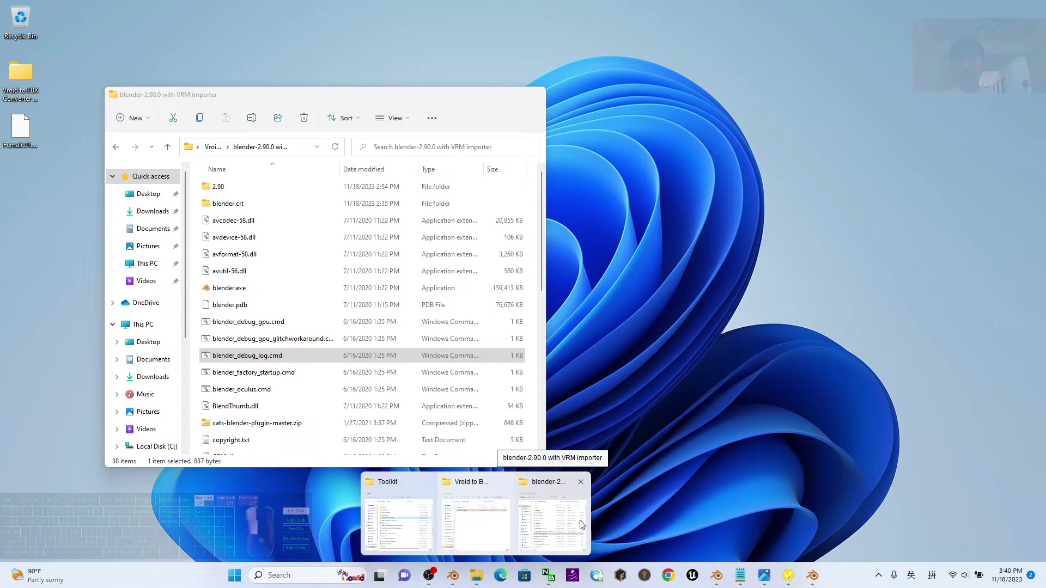
left_click(581, 523)
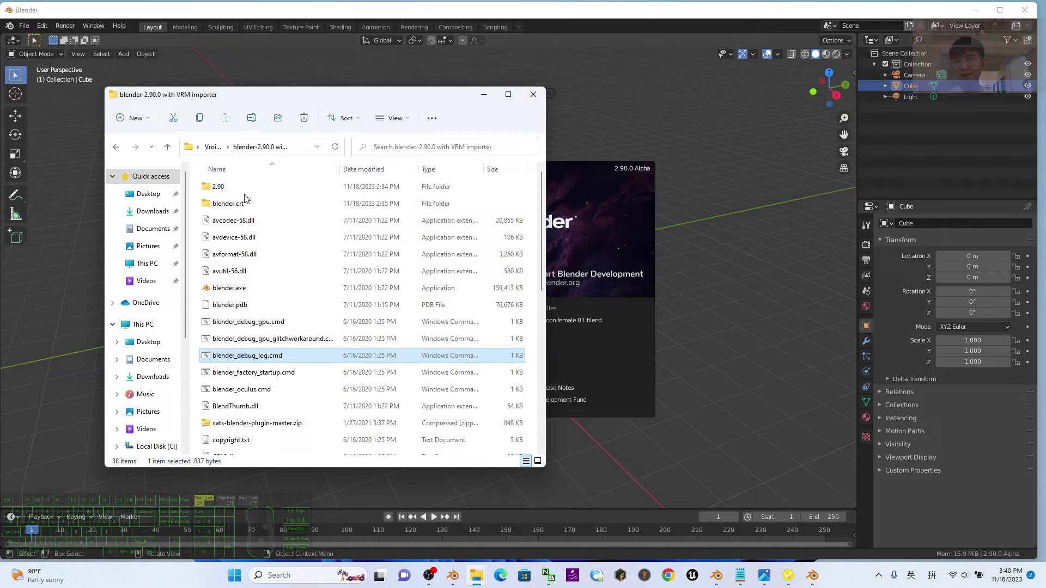
left_click(168, 147)
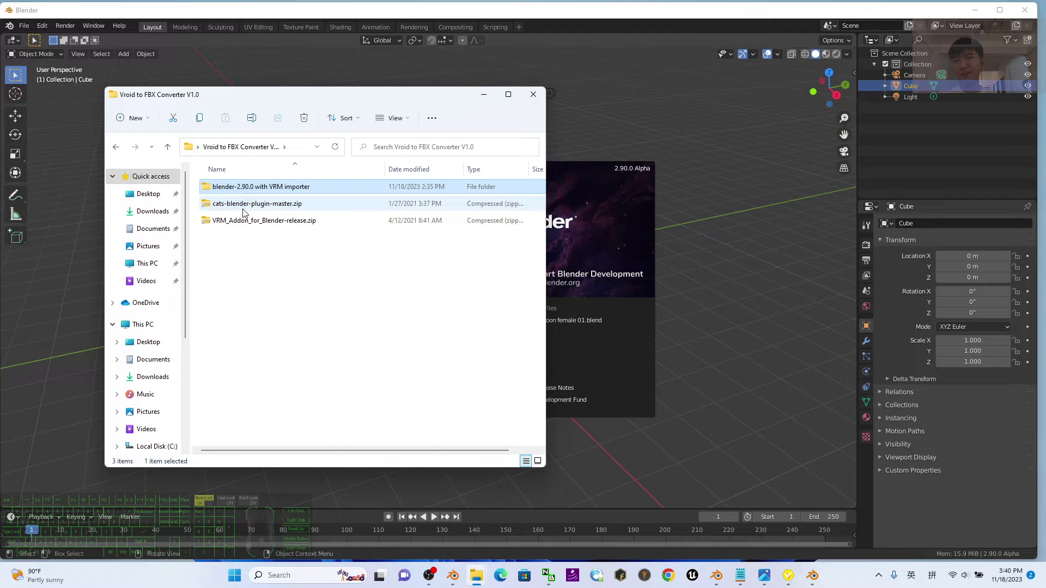
left_click(259, 205)
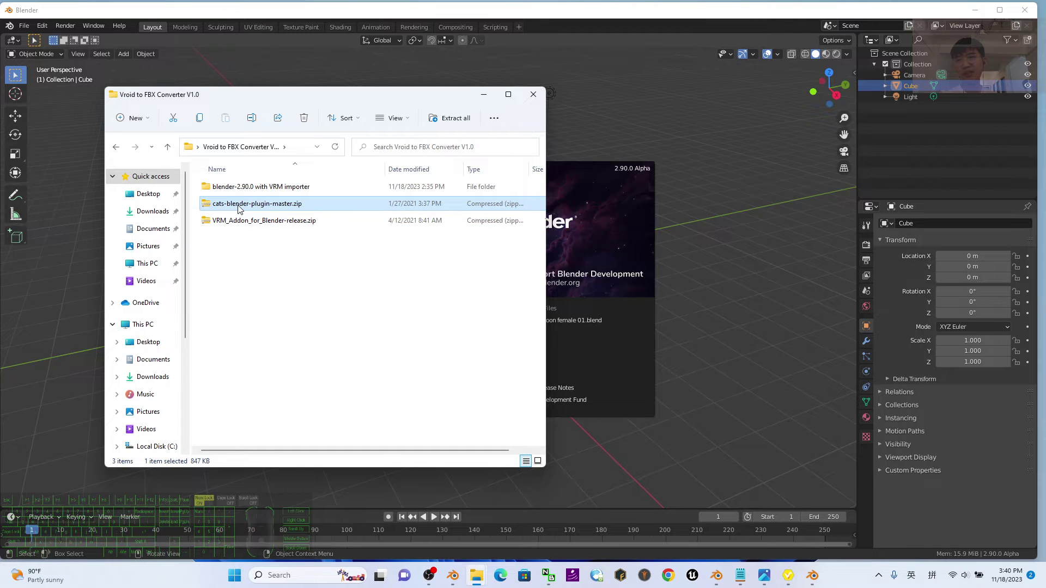
left_click(307, 148)
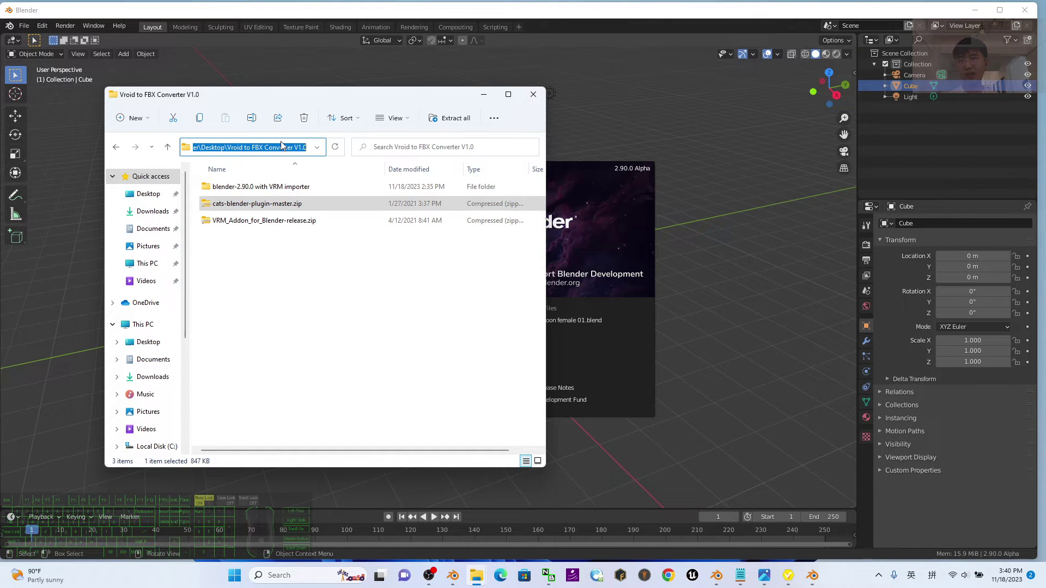
right_click(282, 147)
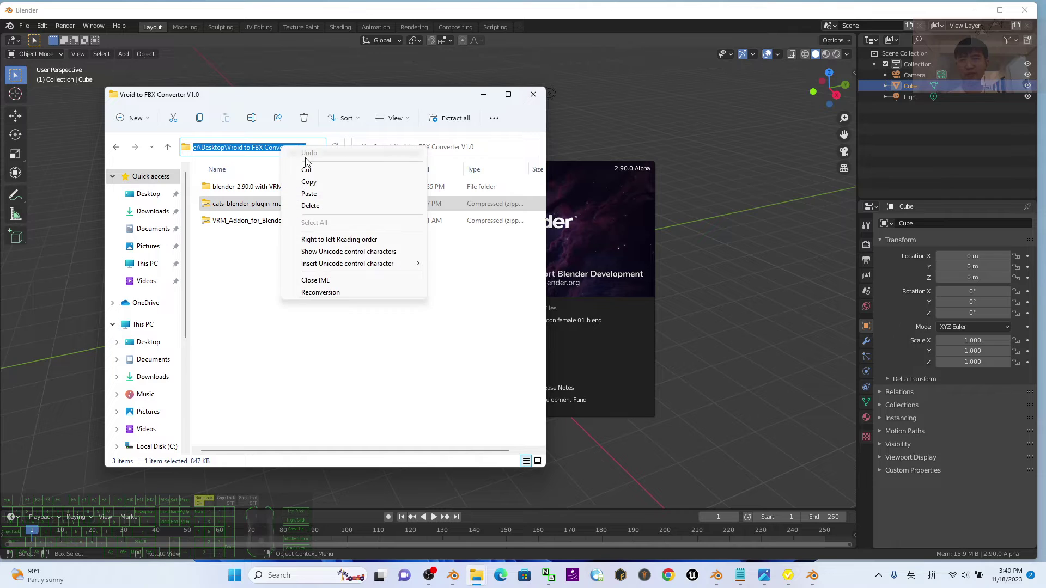
left_click(297, 184)
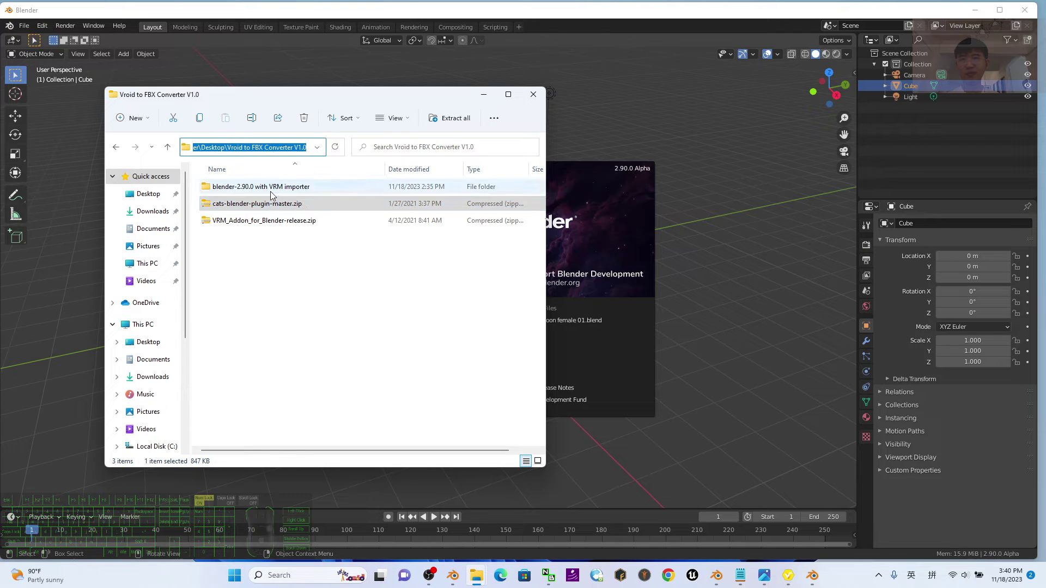
left_click(710, 261)
Step: Delete the default camera, cube and light from the scene
left_click(674, 326)
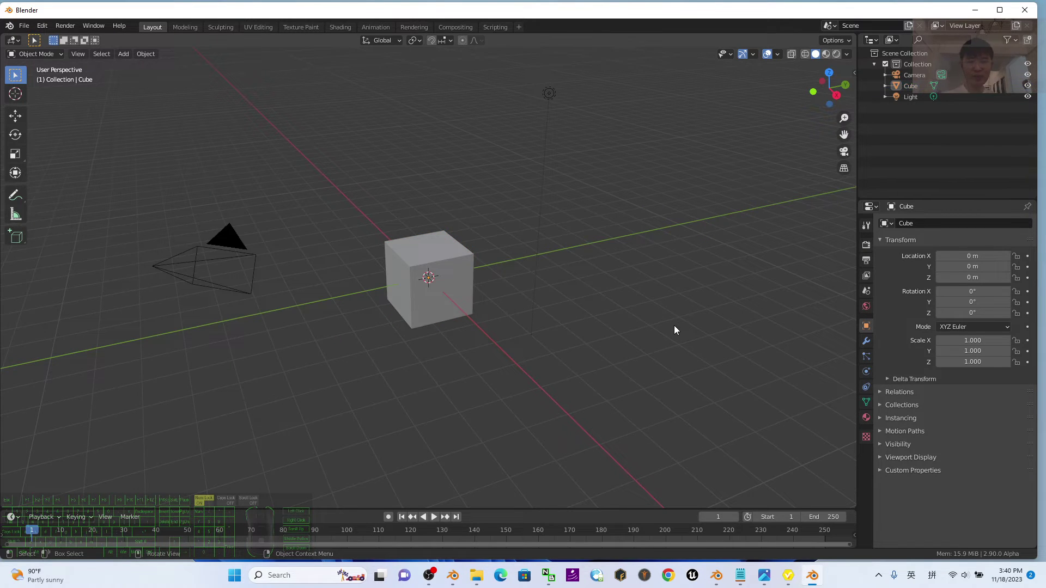
key("a")
key("Delete")
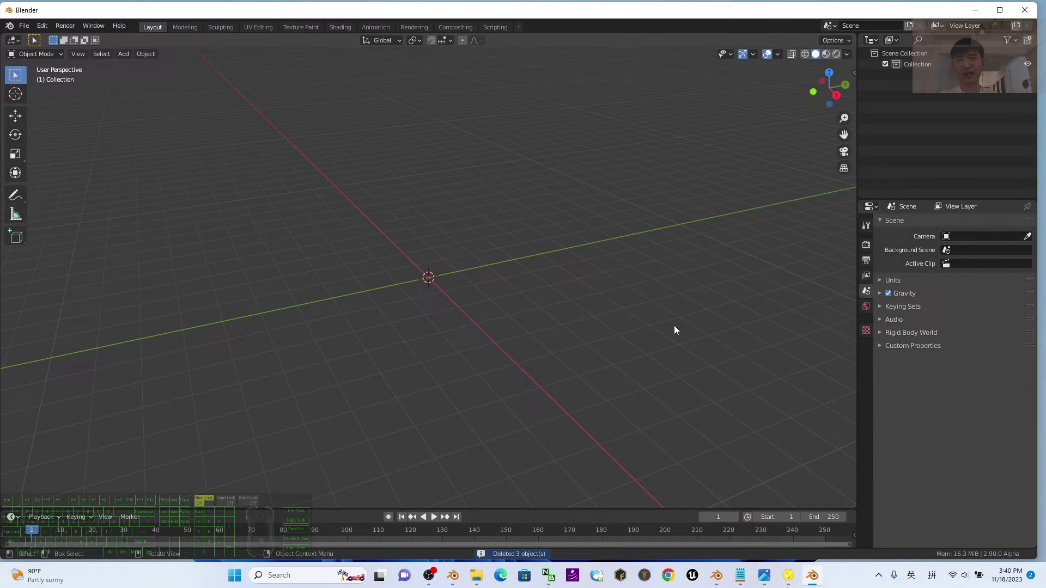
Step: Install cats-blender-plugin-master.zip from the Vroid to FBX Converter V1.0 folder via Preferences > Add-ons
left_click(41, 26)
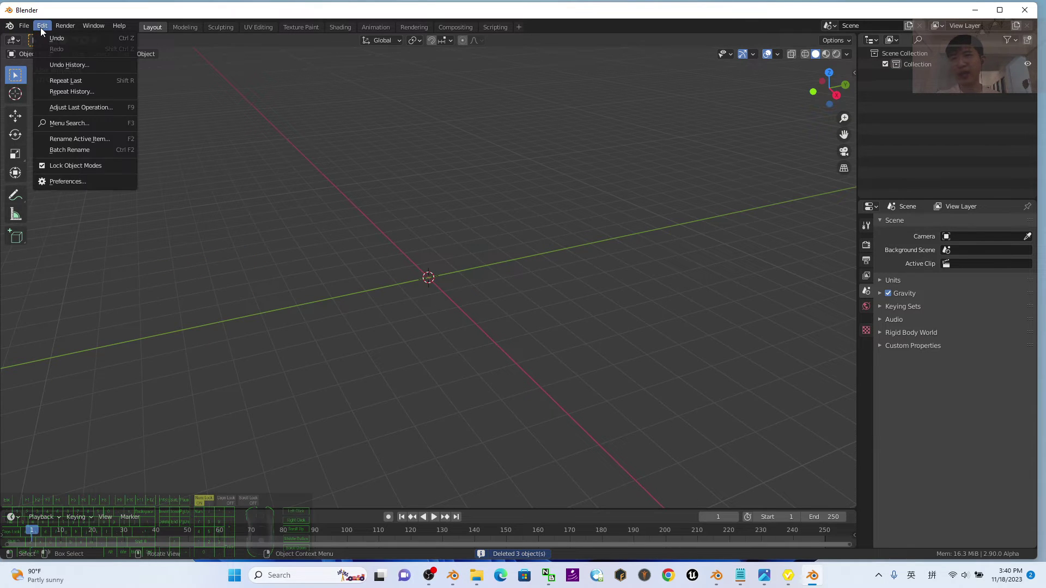
left_click(76, 181)
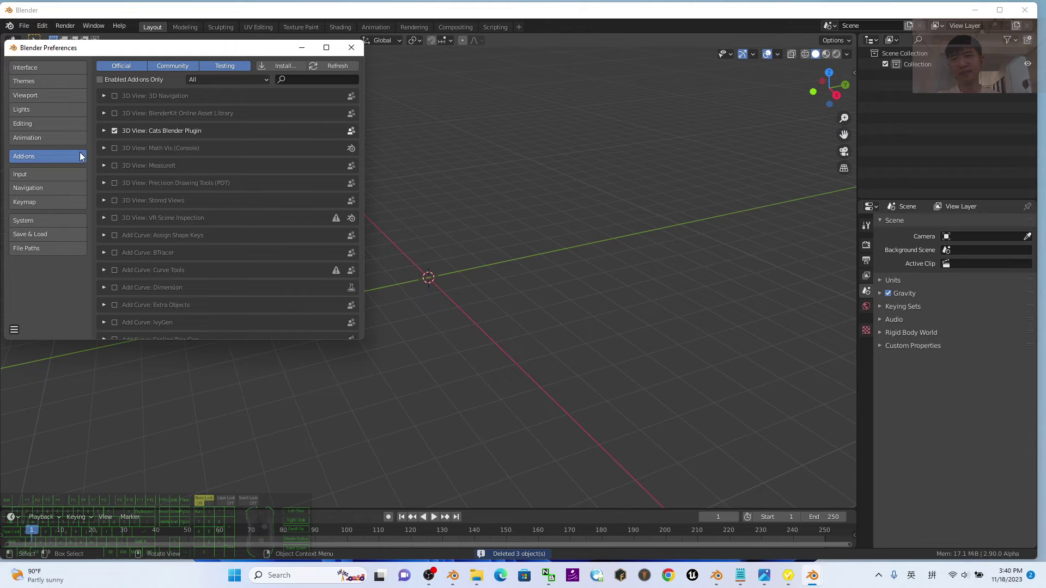
left_click(40, 137)
left_click(30, 157)
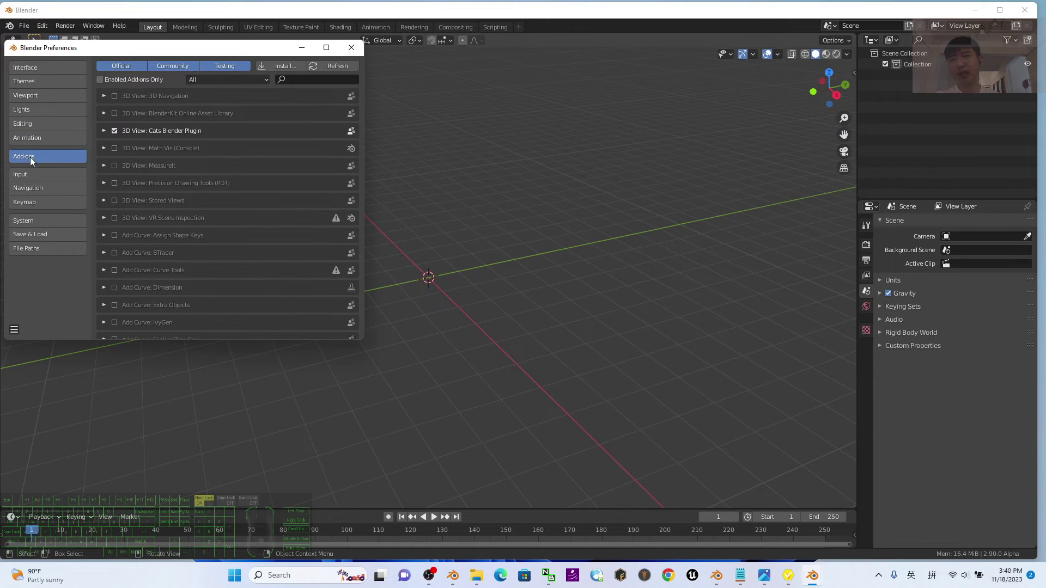
left_click(278, 63)
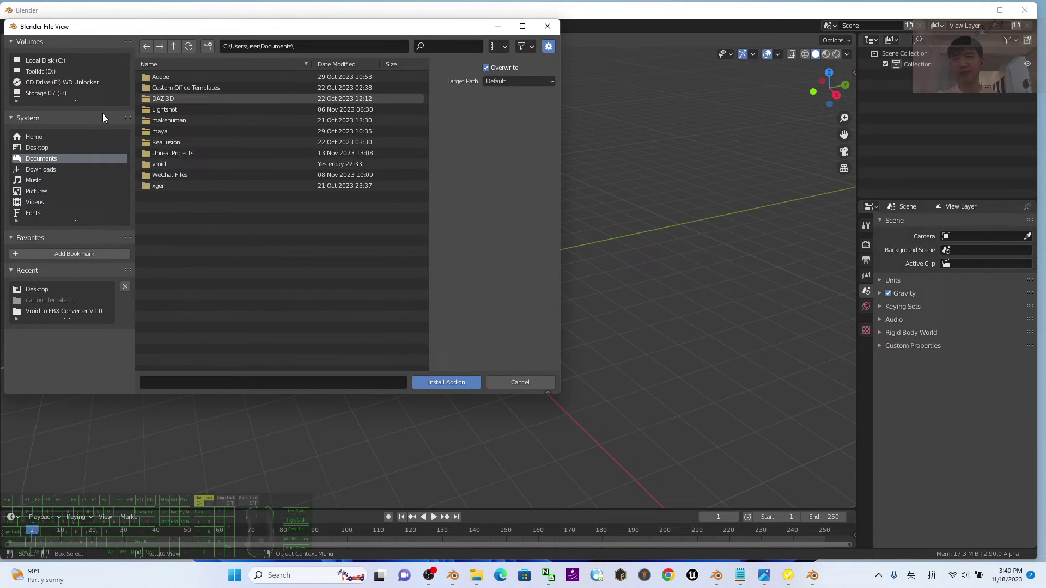
left_click(29, 148)
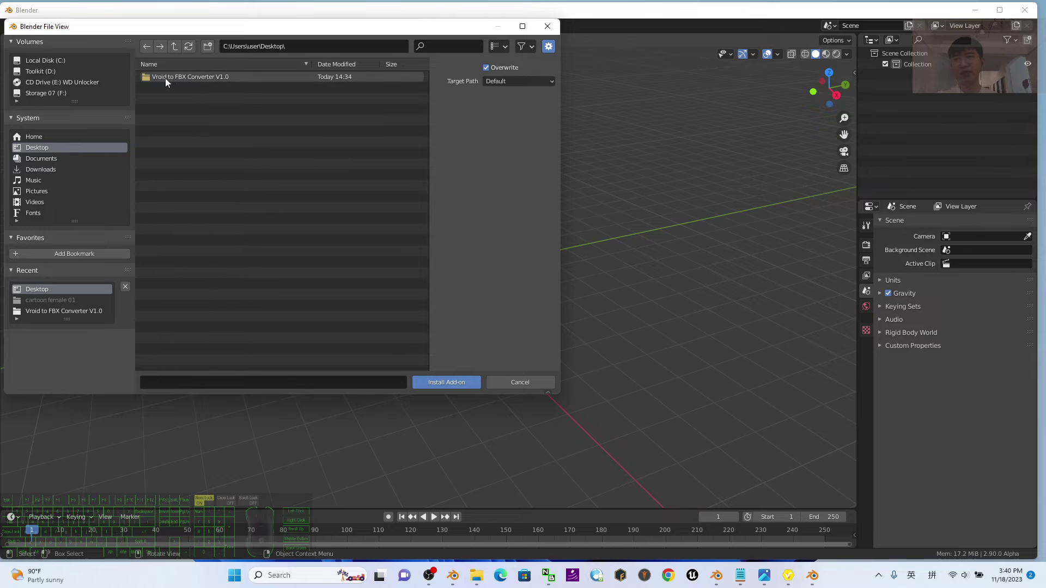
double_click(199, 79)
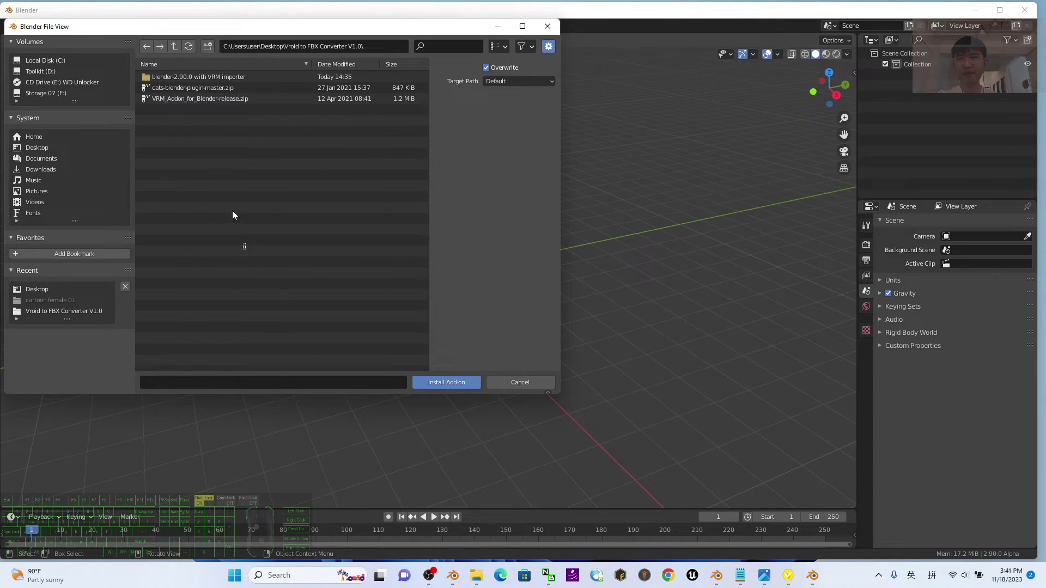
double_click(189, 90)
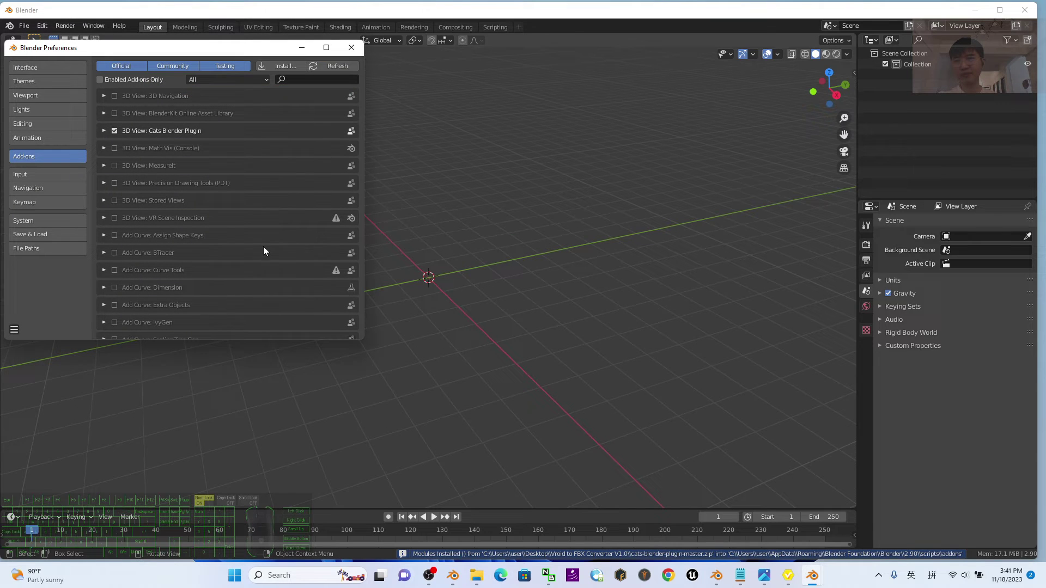
Step: Install the VRM_Addon_for_Blender-release.zip add-on from the same folder
left_click(284, 65)
left_click(177, 100)
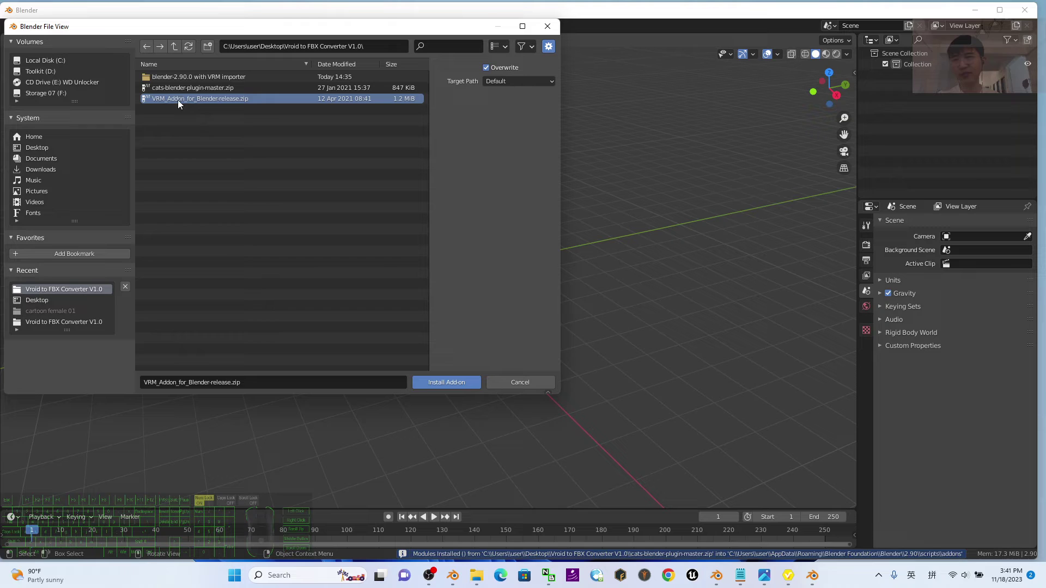
double_click(198, 103)
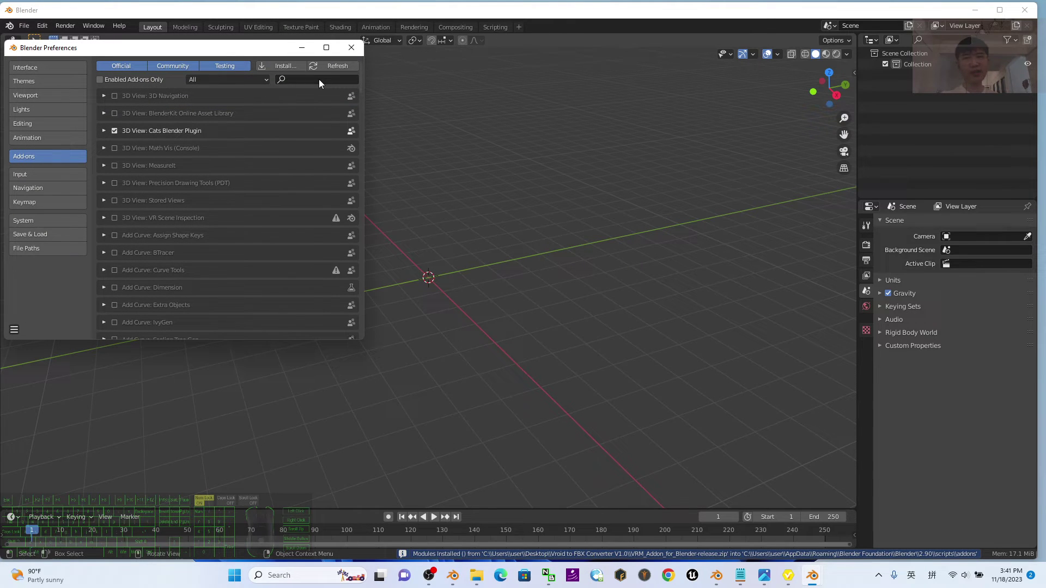
Step: Search the add-ons for 'cat' and 'vrm' to confirm both are ticked, then close Preferences
left_click(318, 79)
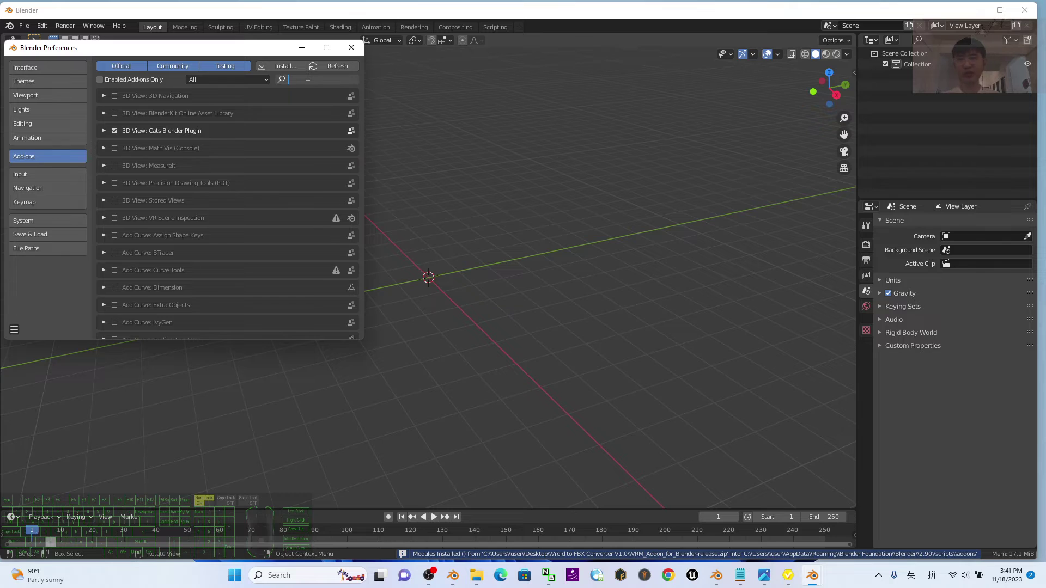
type("cat")
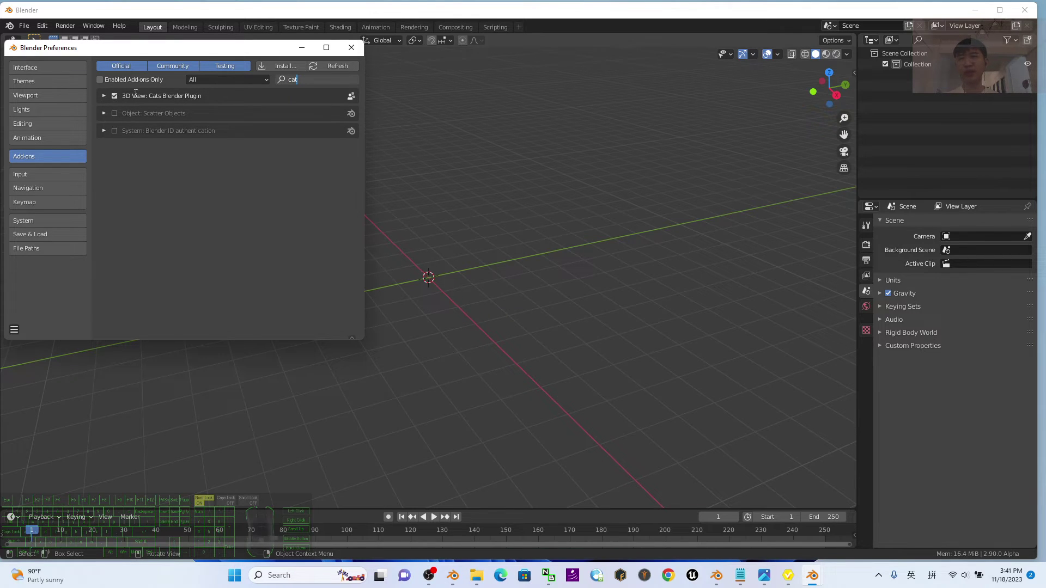
key("BackSpace")
key("BackSpace")
key("BackSpace")
type("vrm")
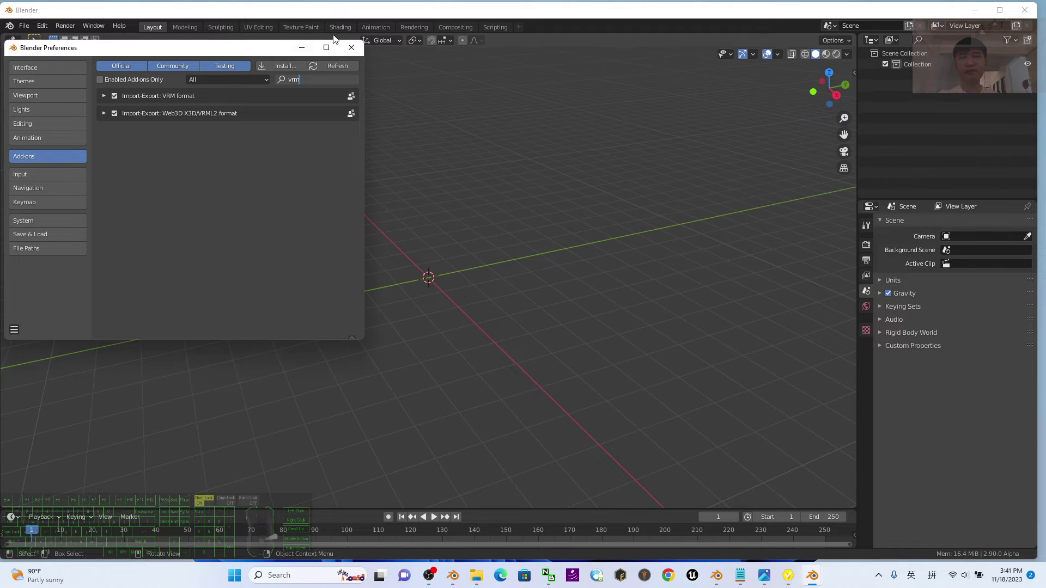
left_click(351, 48)
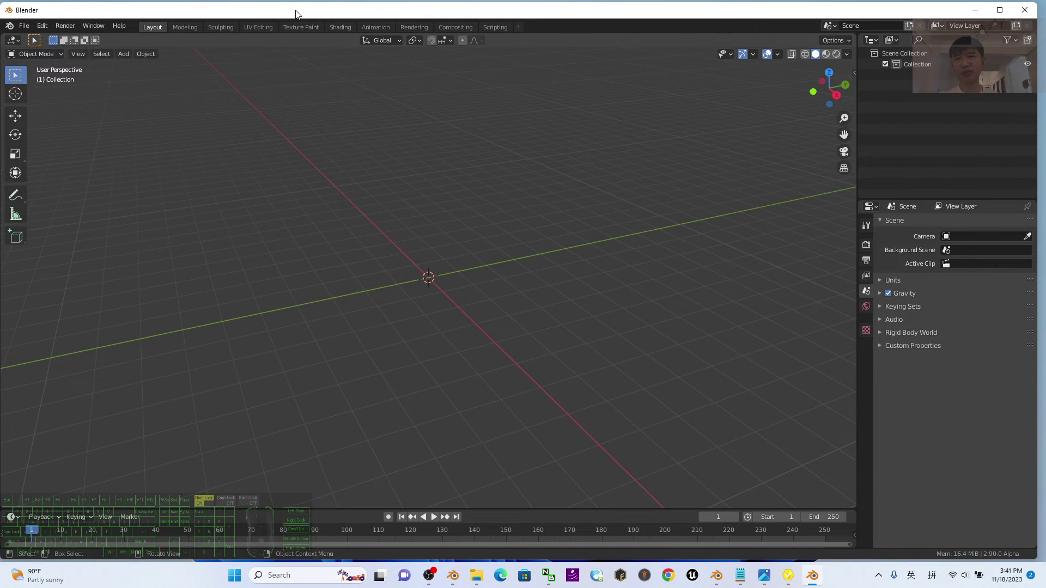
Step: Maximize Blender and show the sidebar's CATS tab with N
left_click_drag(296, 14, 368, 19)
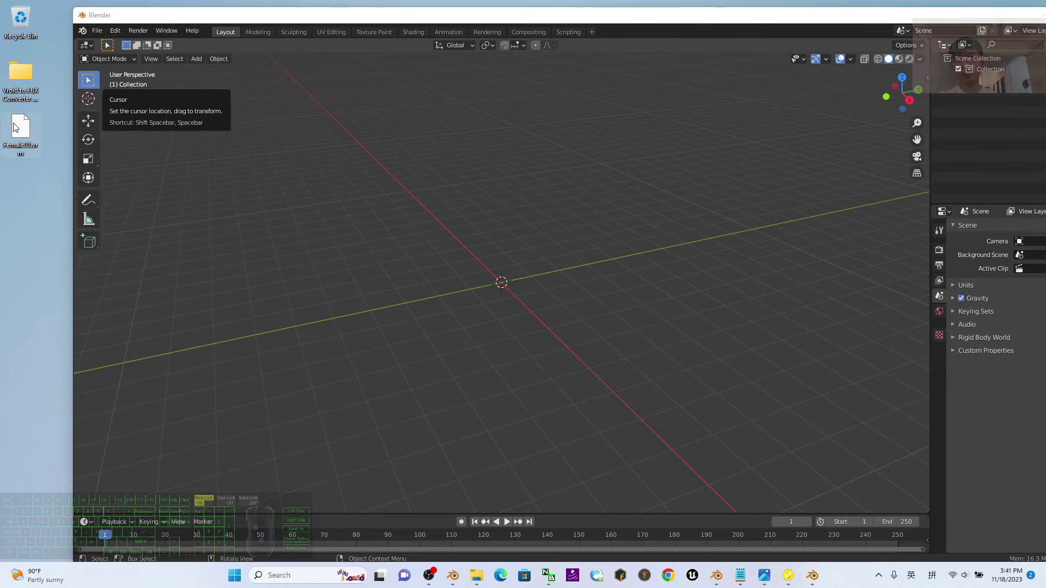
left_click(98, 31)
mouse_move(138, 31)
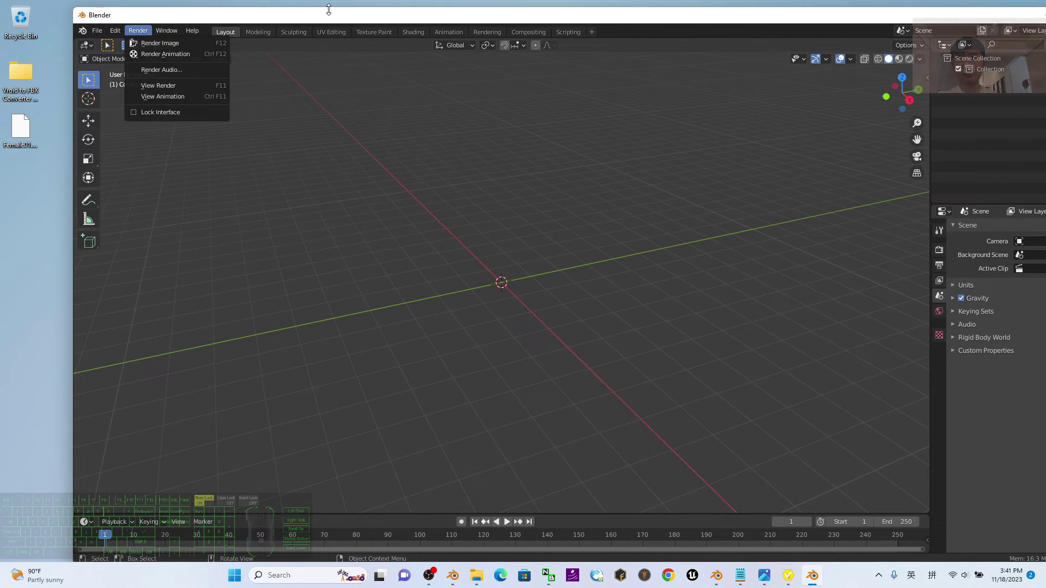
double_click(329, 10)
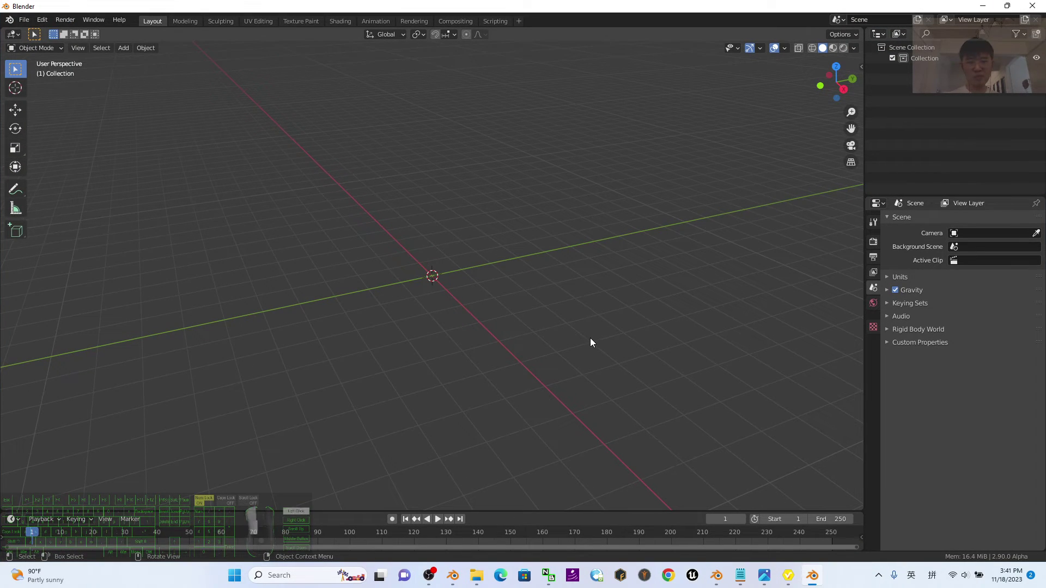
key("n")
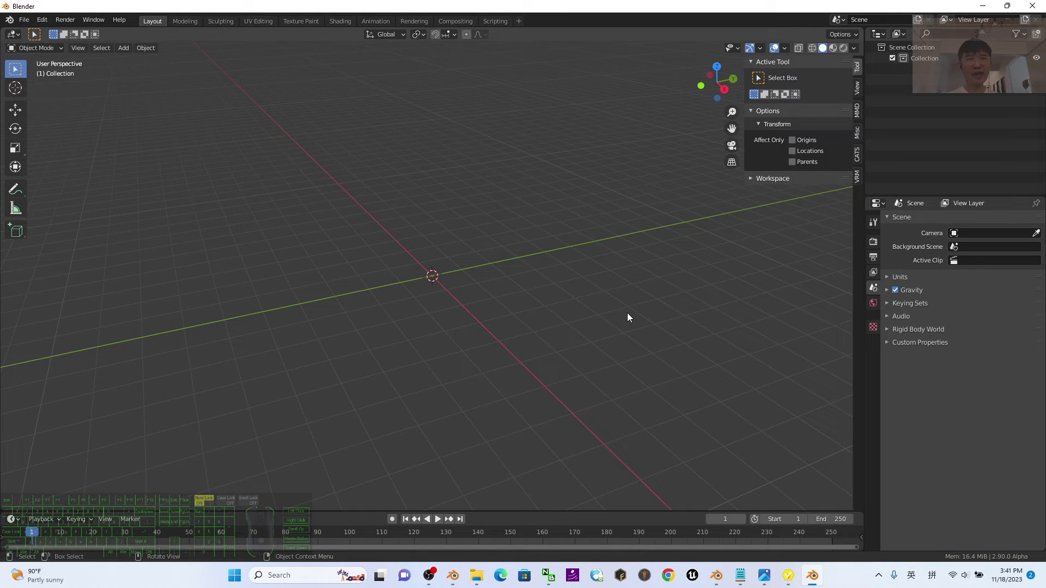
left_click(857, 156)
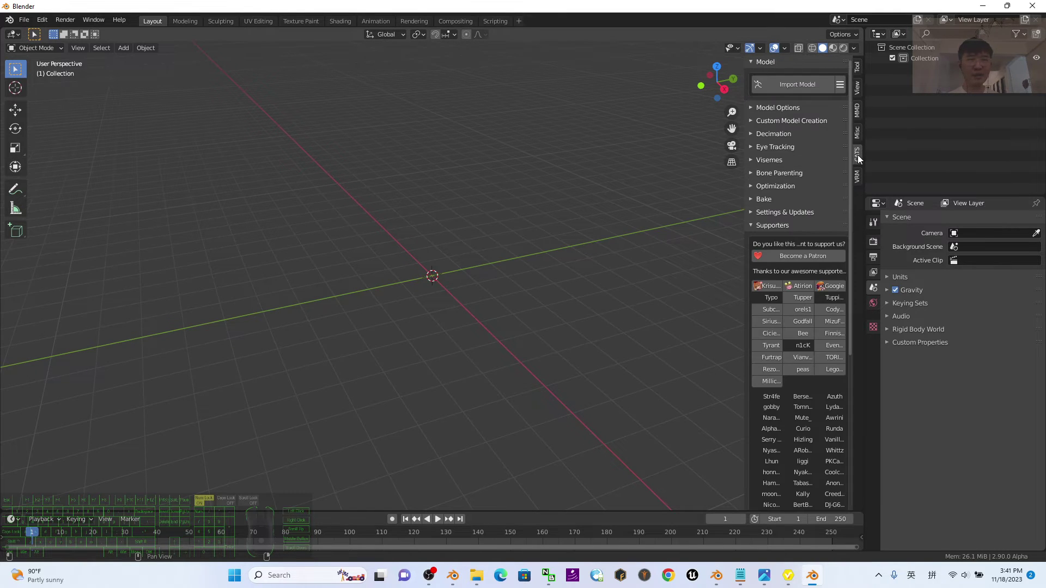
Step: Import Female01.vrm from the Desktop through CATS Import Model > VRM
left_click(839, 86)
left_click(835, 135)
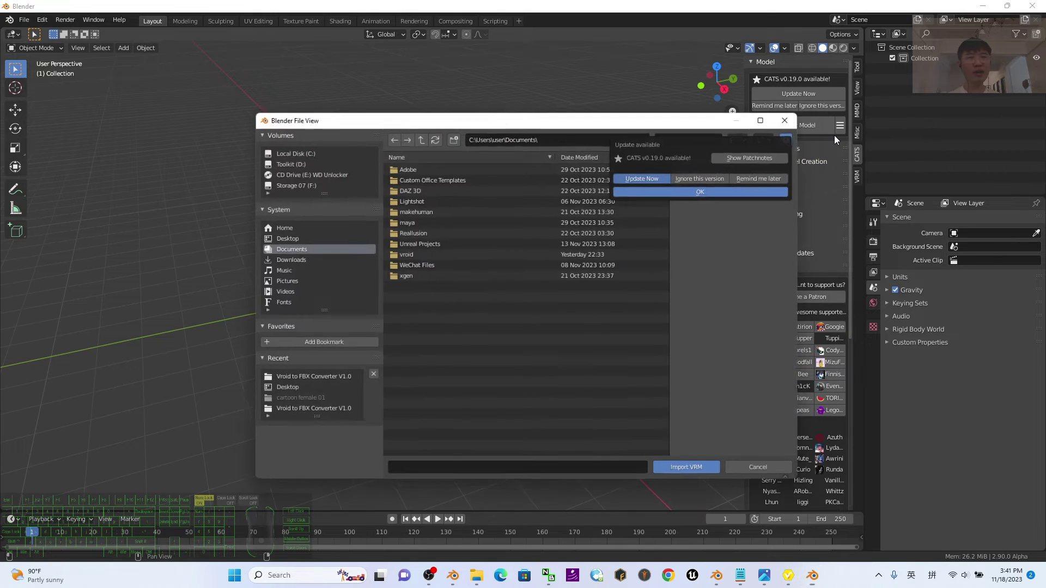
left_click(293, 237)
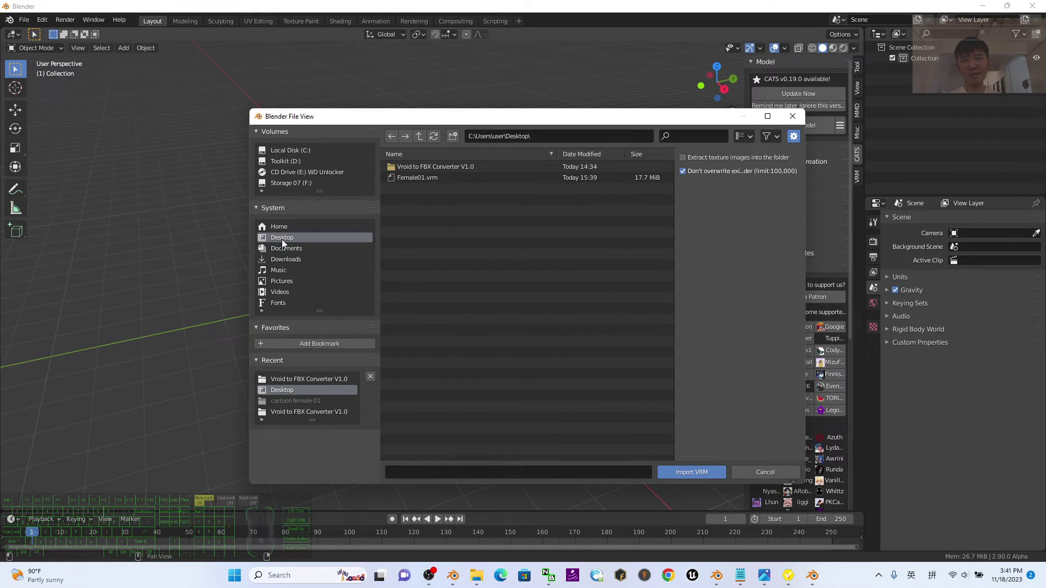
double_click(411, 178)
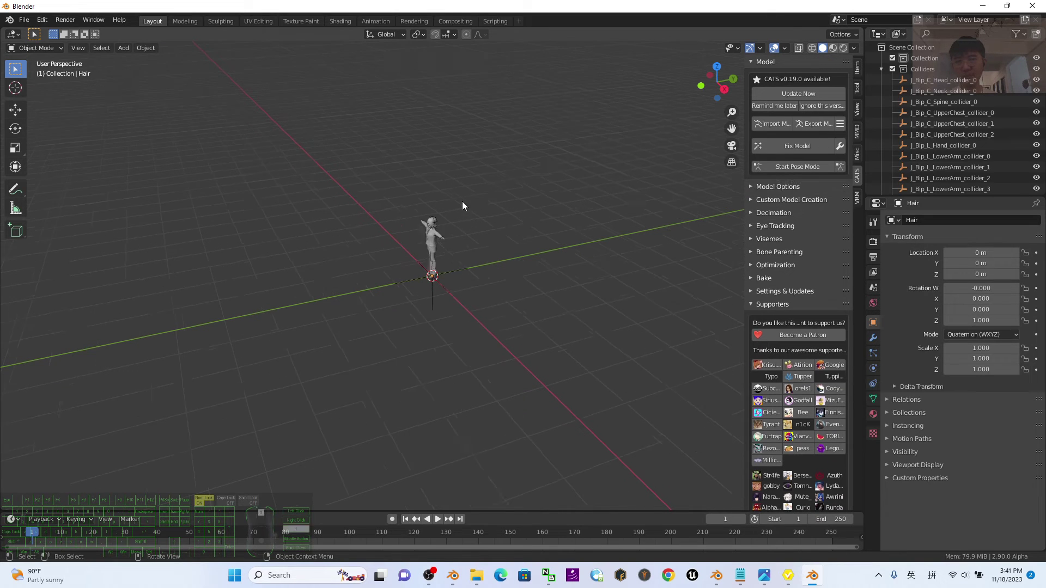
Step: Disable Fix MMD Twist Bones, Join Meshes, Combine Same Materials, Remove Zero Weight Bones and Rigidbodies, then run Fix Model
scroll(479, 197, "up", 6)
middle_click_drag(543, 157, 626, 187)
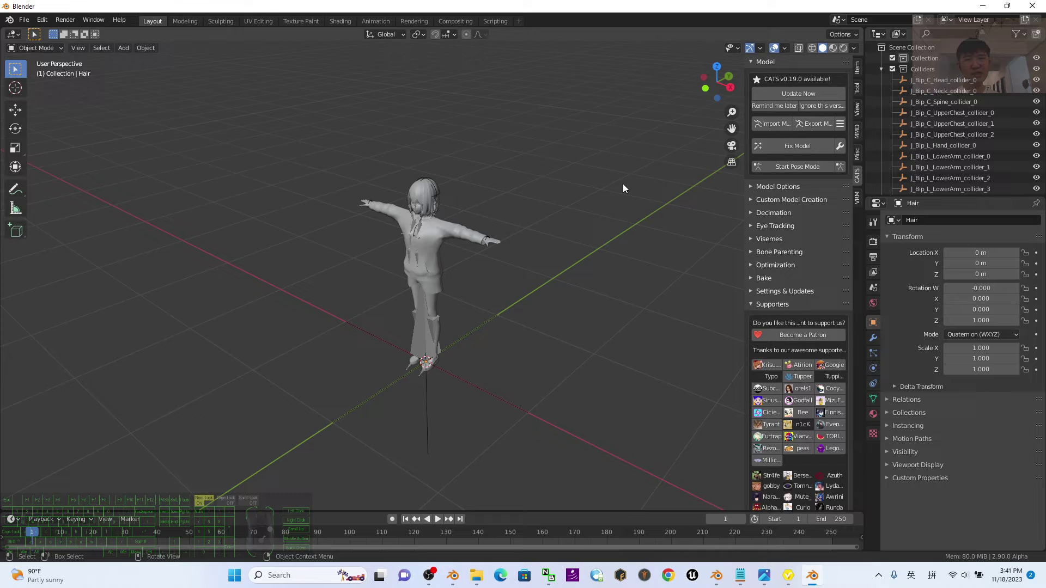
left_click(839, 147)
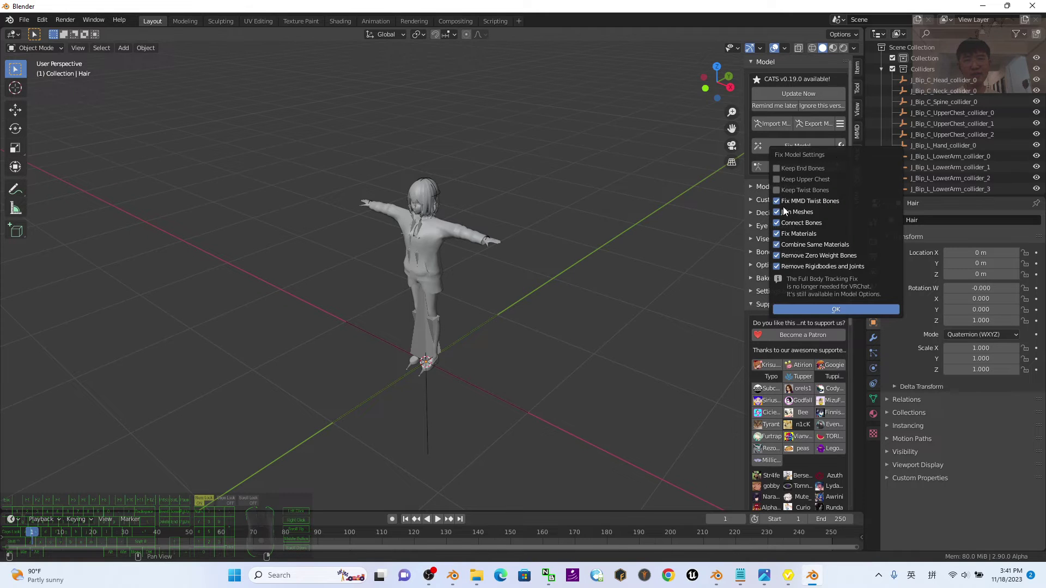
left_click(784, 201)
left_click(788, 212)
left_click(777, 244)
left_click(776, 255)
left_click(776, 267)
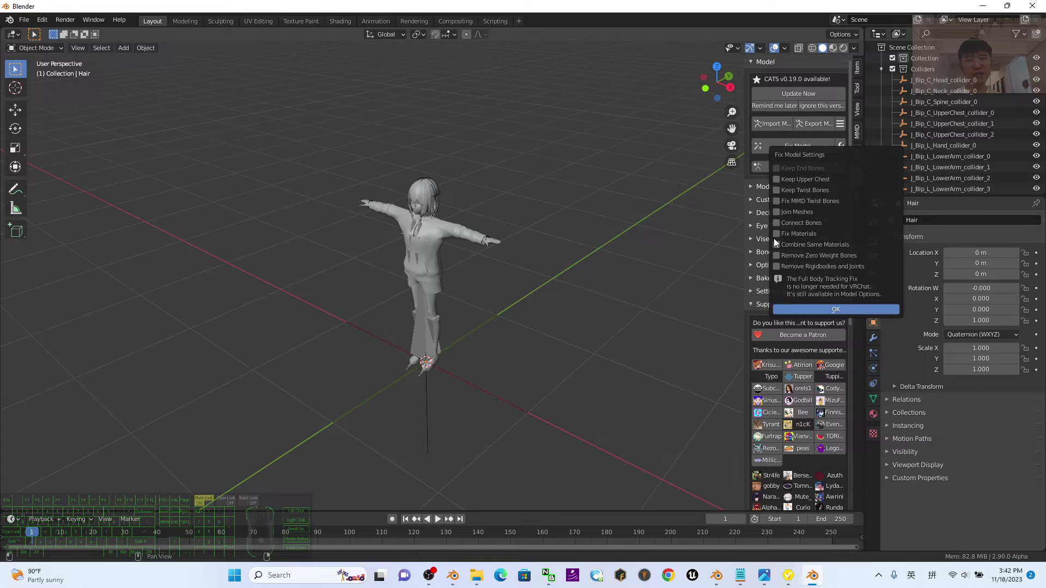
left_click(809, 310)
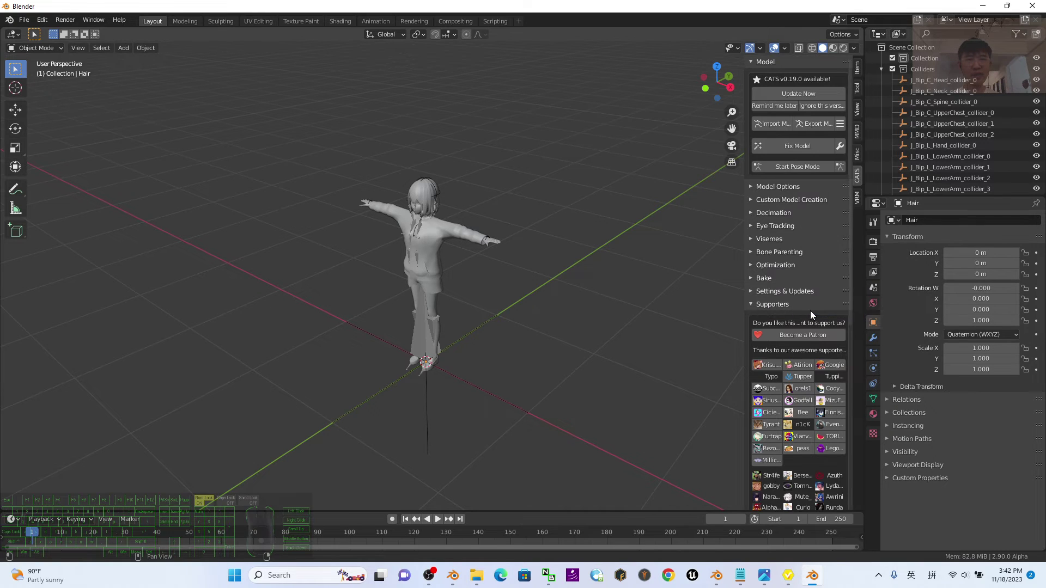
left_click(801, 147)
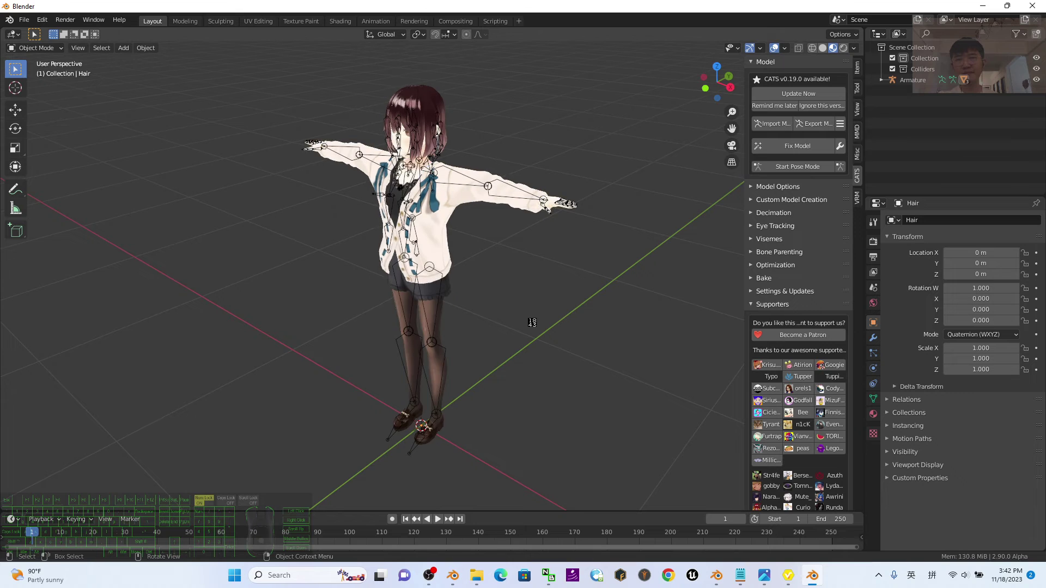
Step: Orbit to a frontal view of the textured avatar, then show cover (2010).jpg in Photos
middle_click_drag(531, 318, 605, 281)
scroll(521, 155, "up", 4)
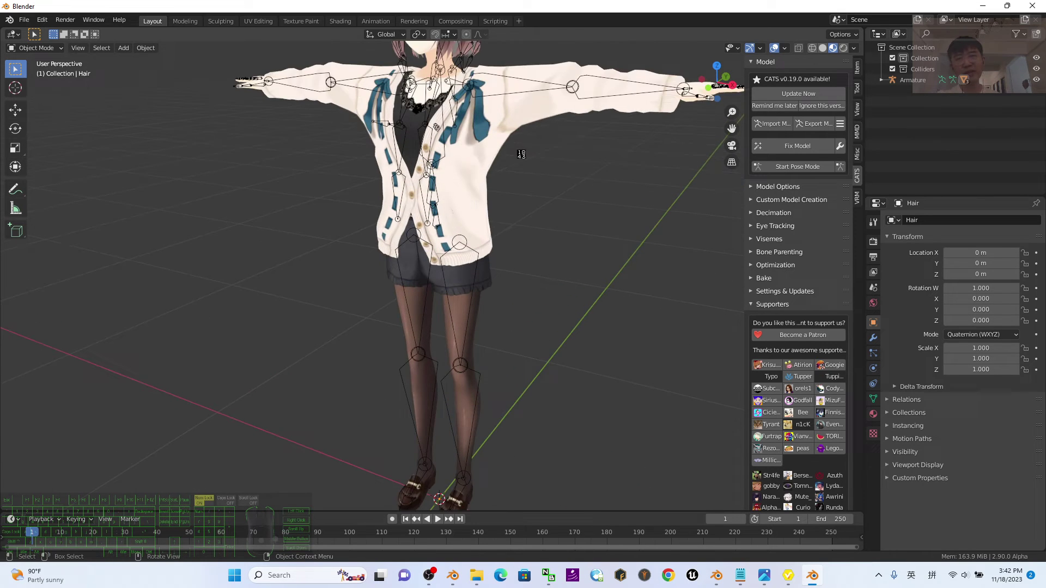
scroll(545, 156, "down", 3)
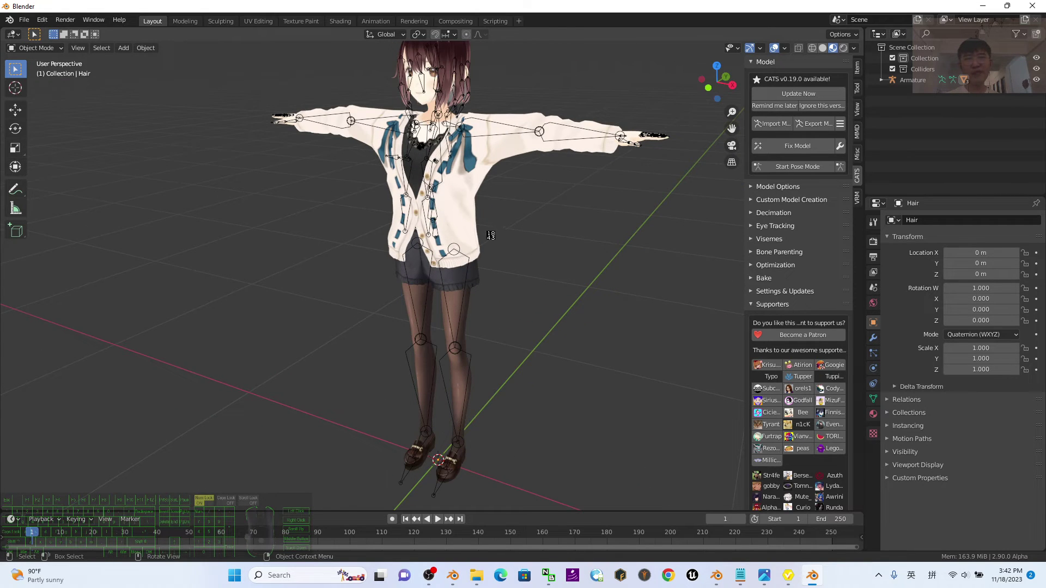
scroll(610, 266, "down", 1)
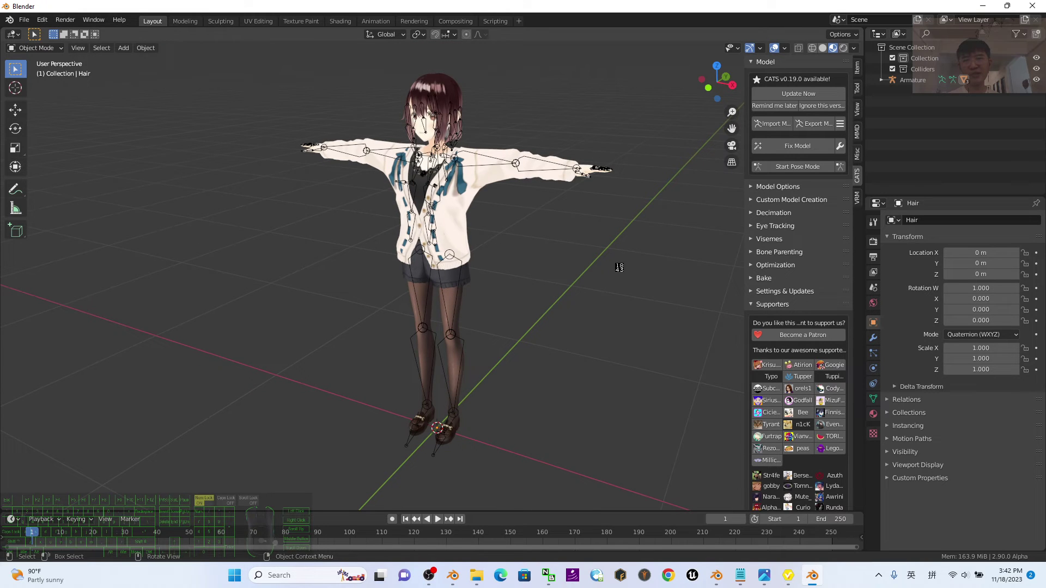
middle_click_drag(619, 267, 603, 397)
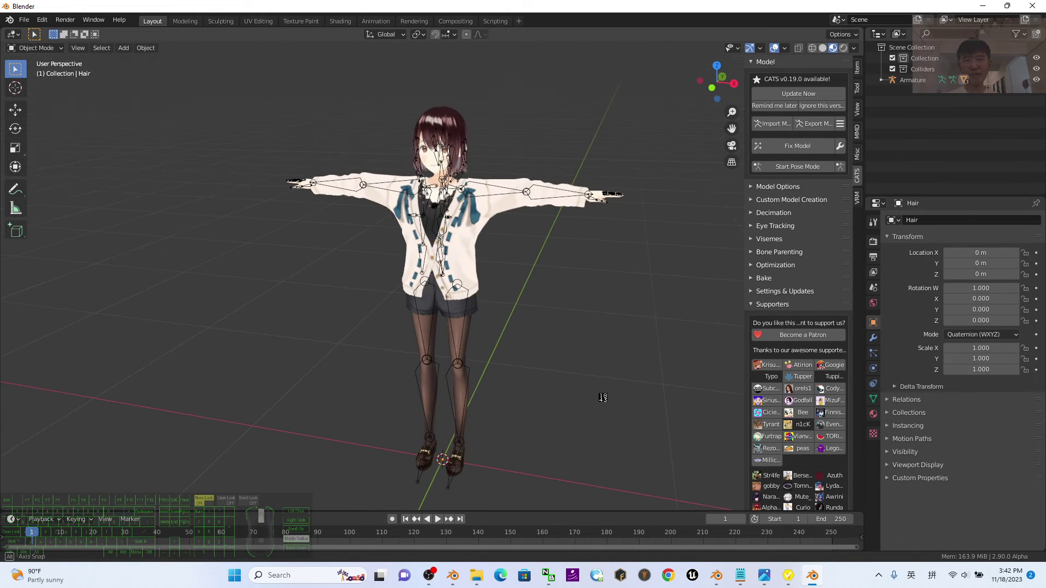
left_click(756, 582)
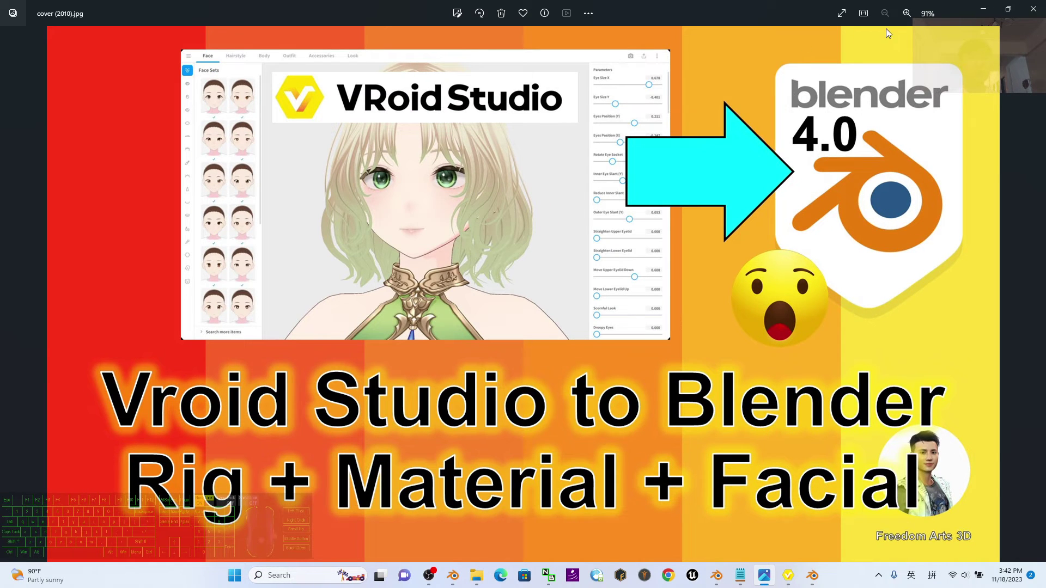
Step: Launch Blender 4.0 from Windows search and delete the default cube, camera and light
left_click(982, 9)
left_click(280, 582)
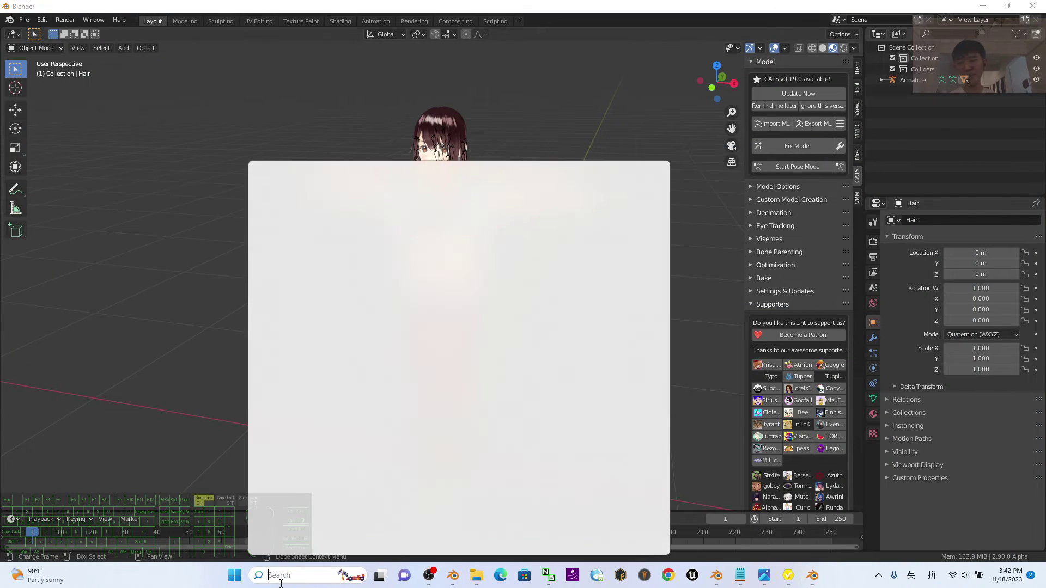
type("blender")
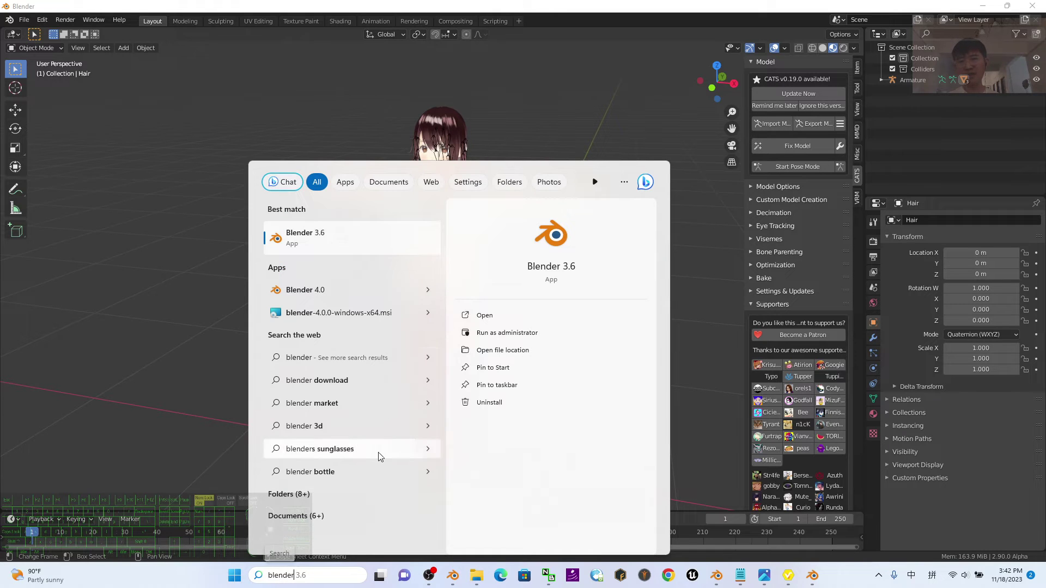
left_click(320, 294)
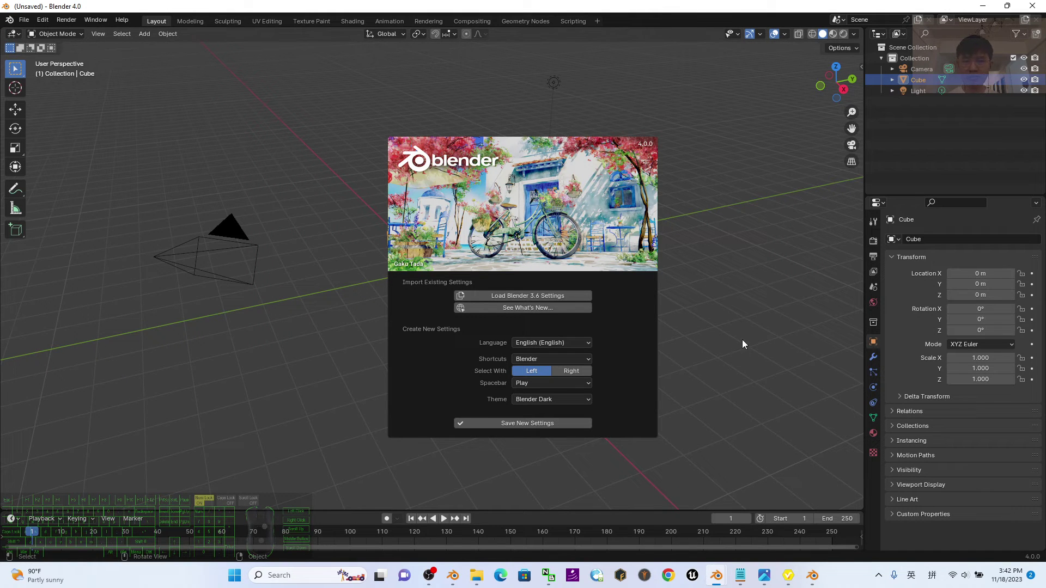
left_click(747, 356)
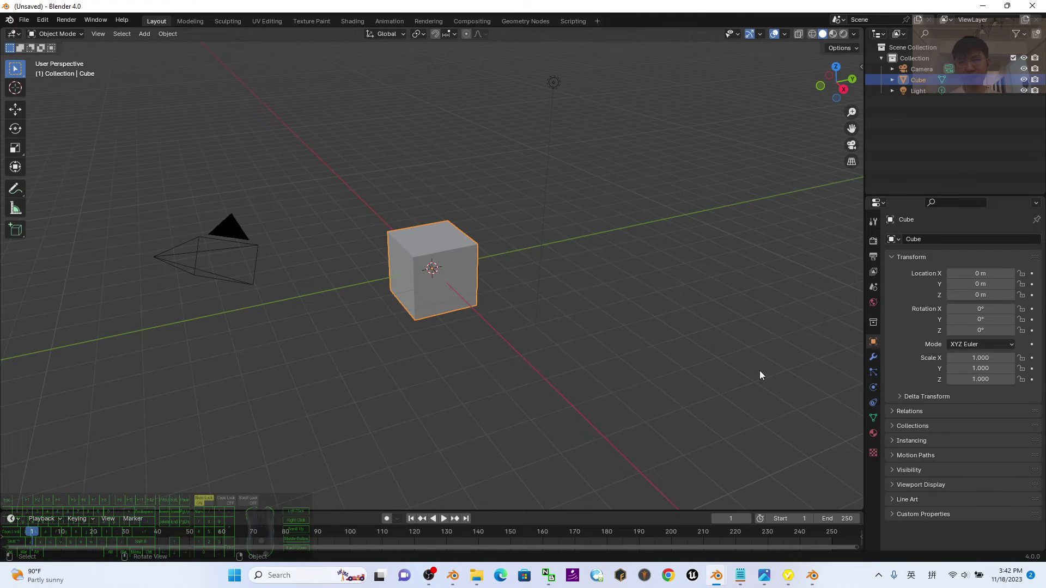
key("a")
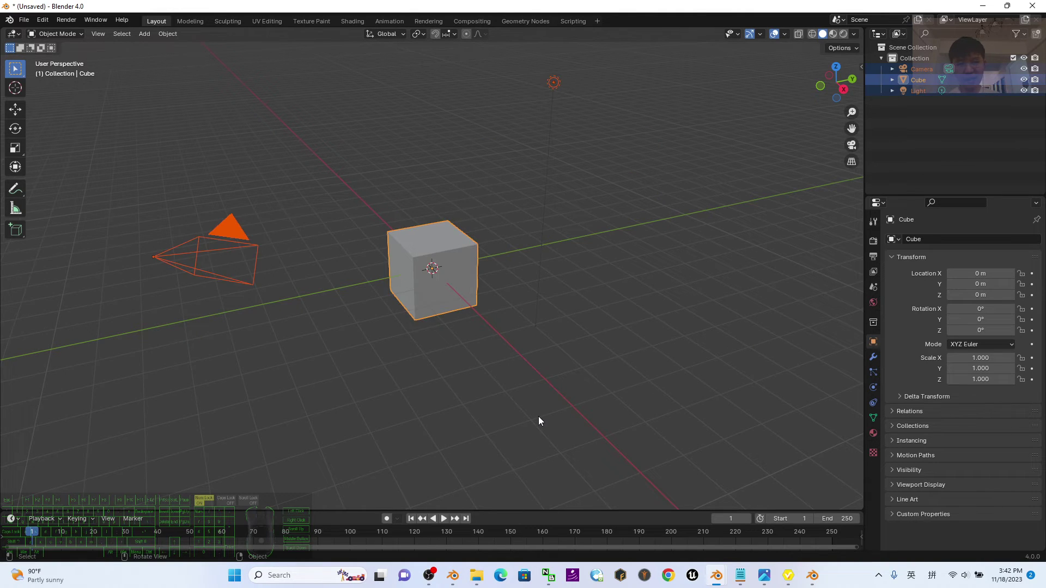
key("Delete")
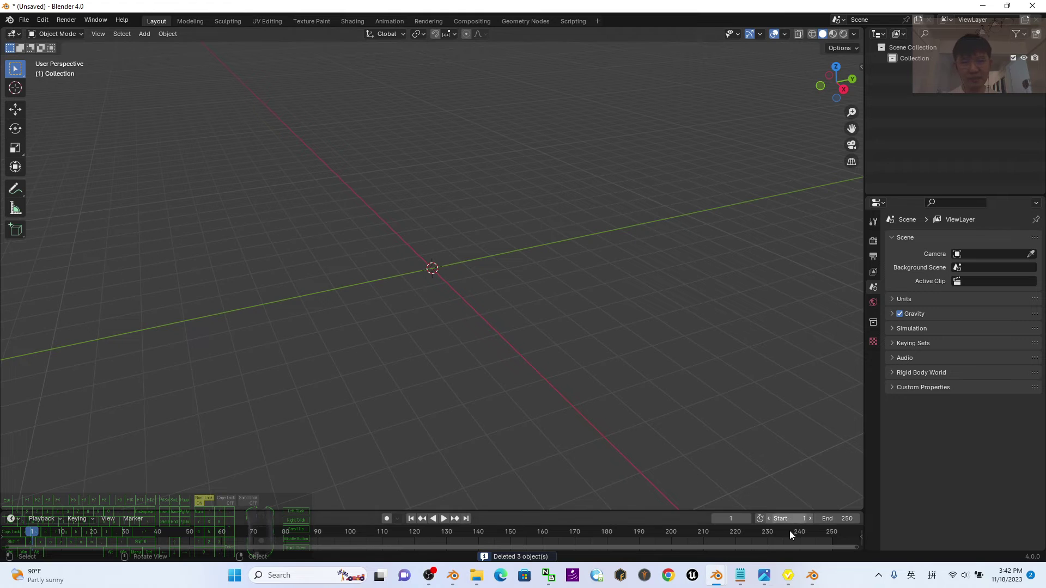
Step: Close the extra face-view Blender window with Don't Save and bring the empty Blender 4.0 scene forward
mouse_move(725, 584)
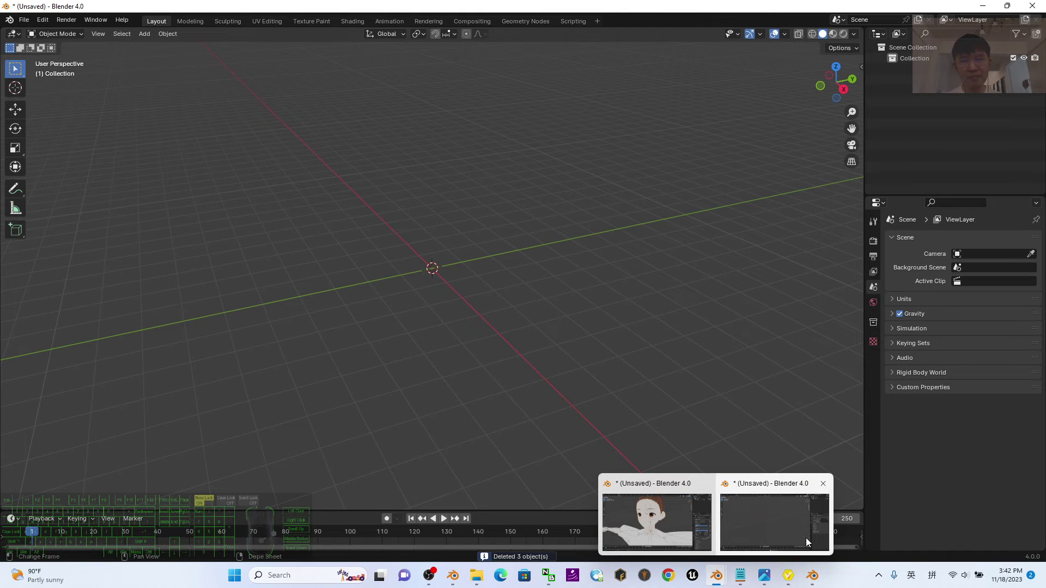
left_click(790, 536)
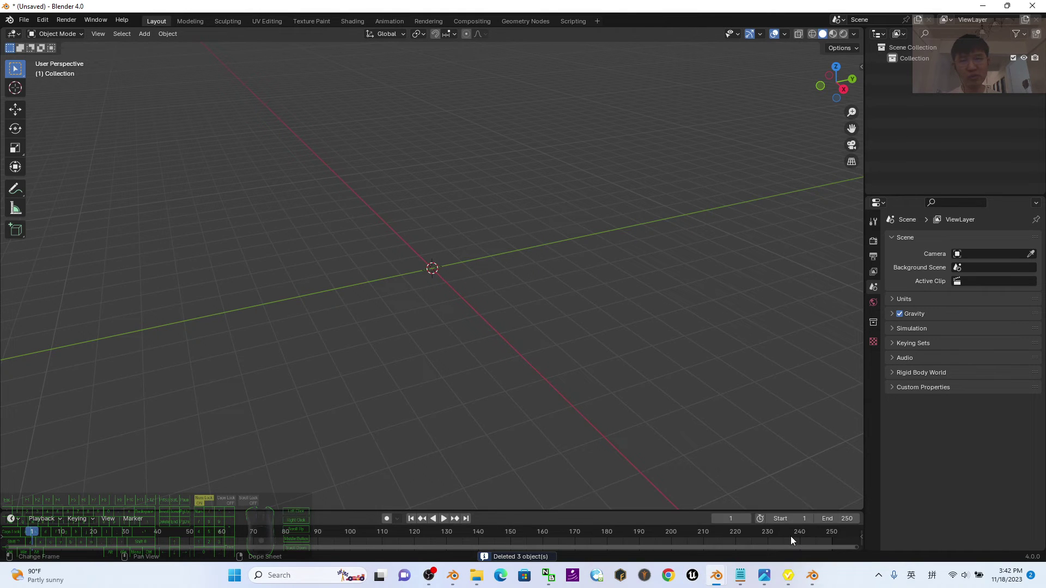
left_click(983, 6)
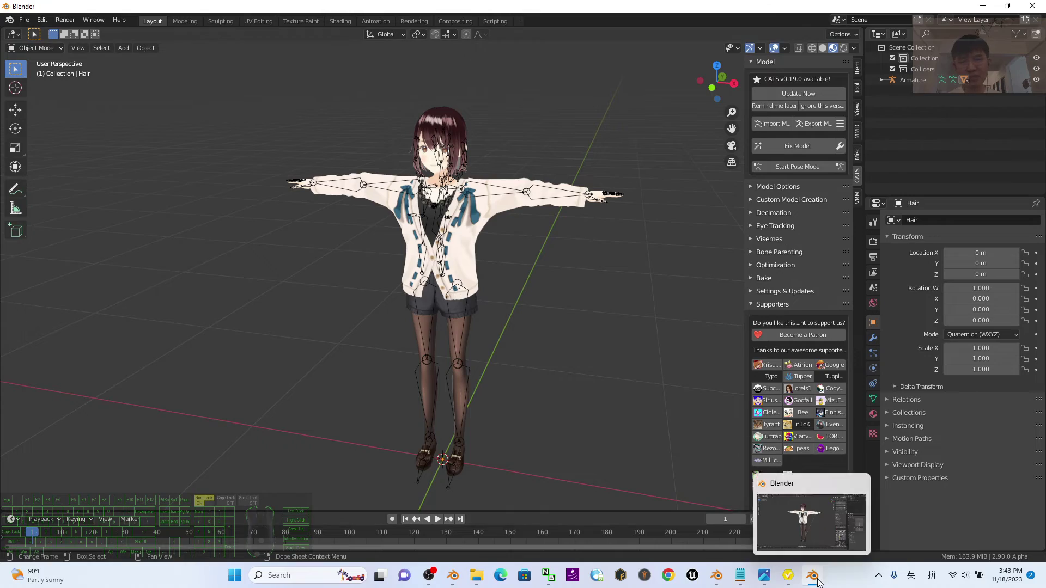
left_click_drag(626, 5, 597, 3)
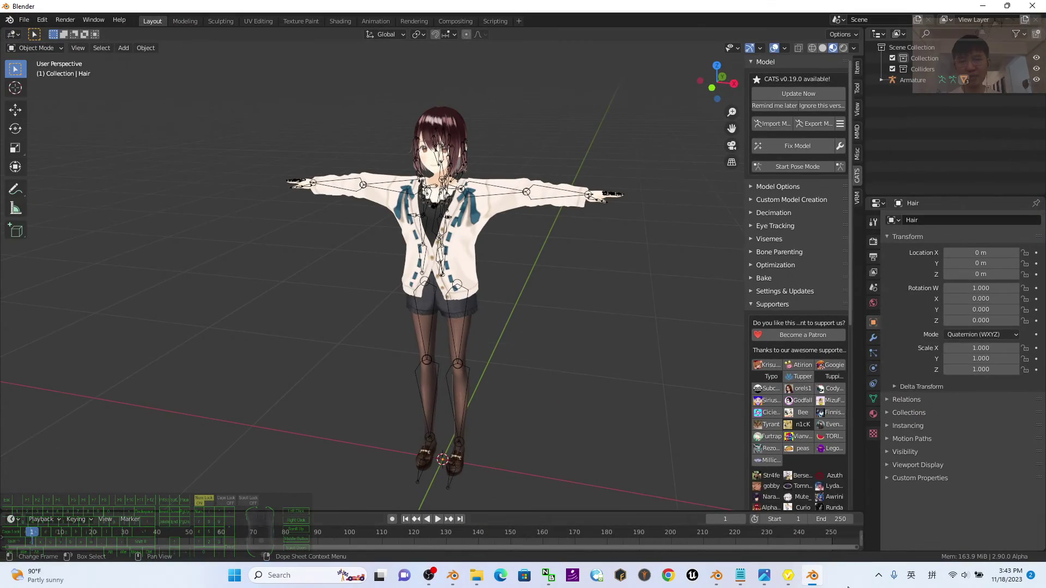
left_click(812, 579)
left_click(811, 578)
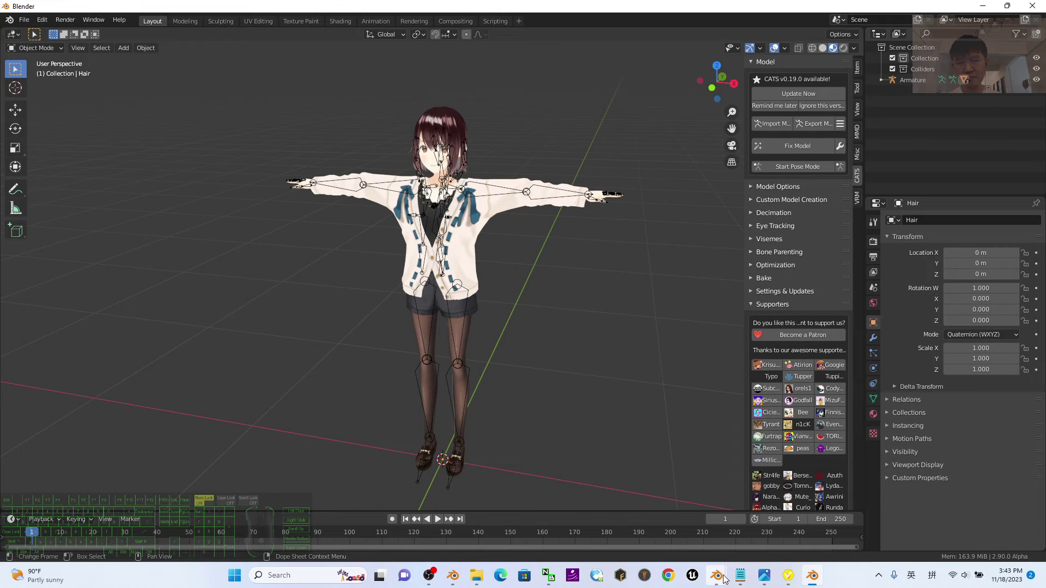
mouse_move(719, 578)
mouse_move(706, 492)
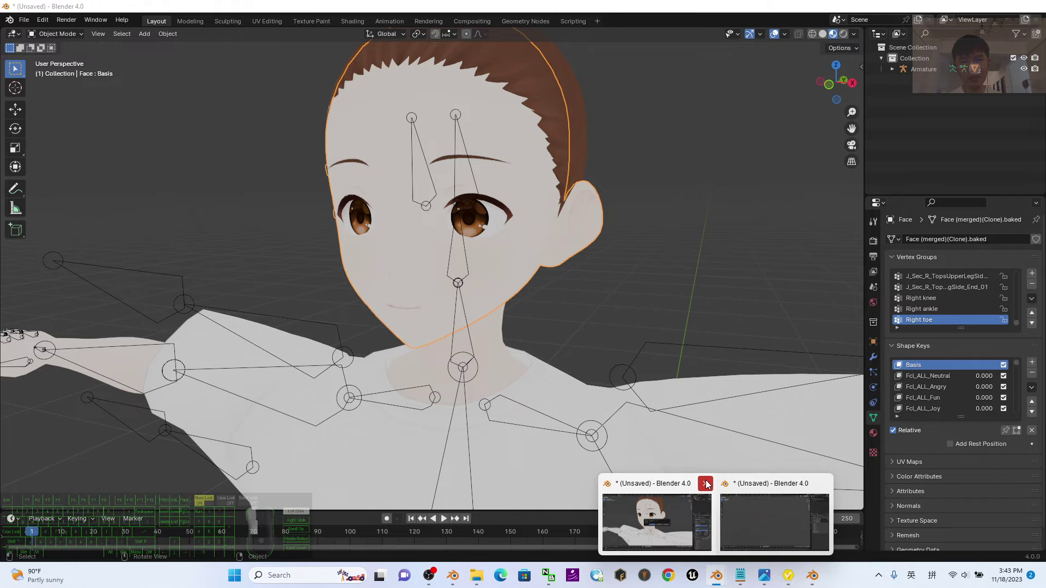
left_click(668, 520)
left_click(1032, 6)
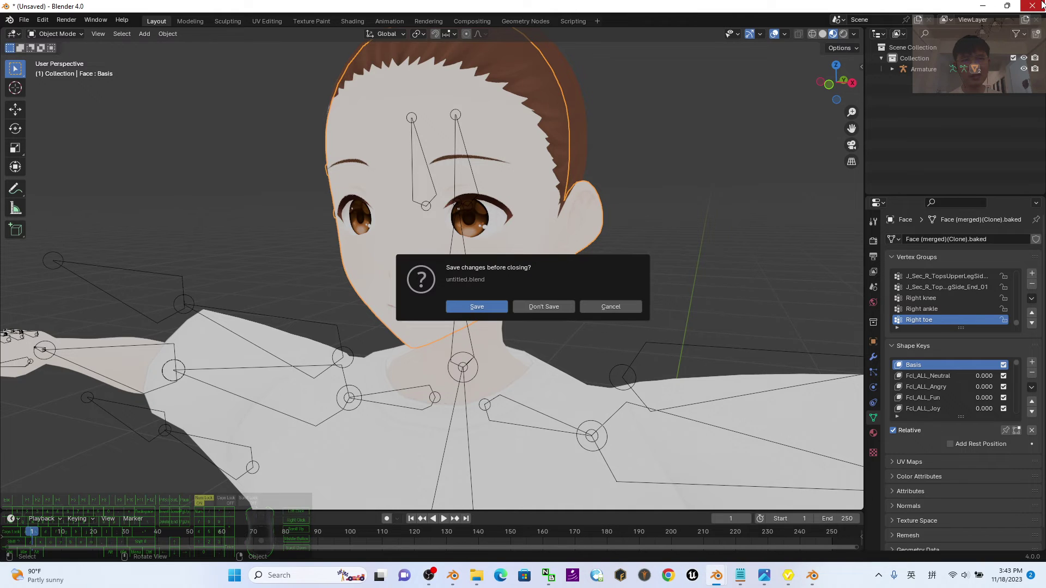
left_click(538, 307)
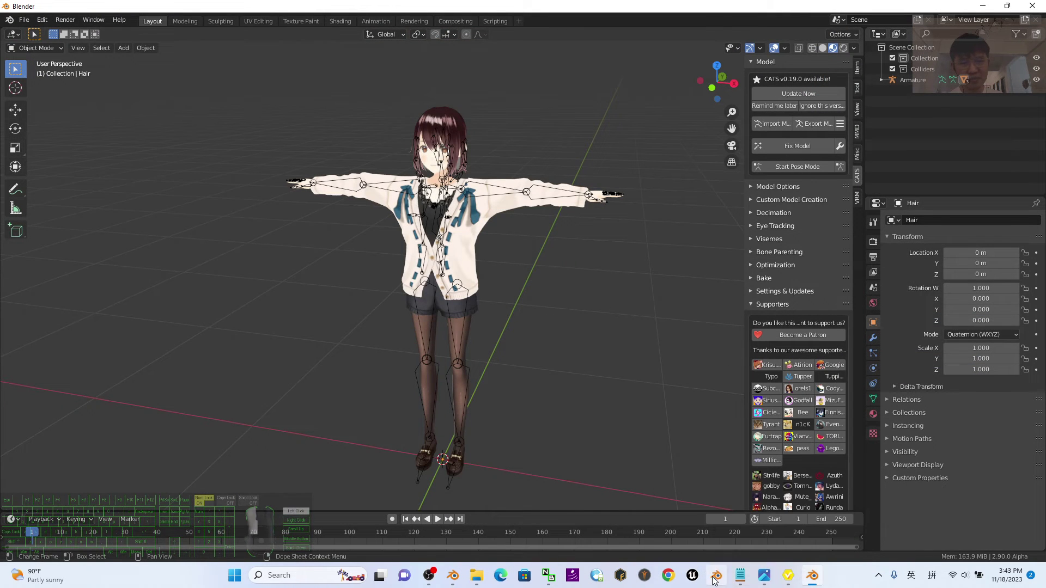
left_click(813, 575)
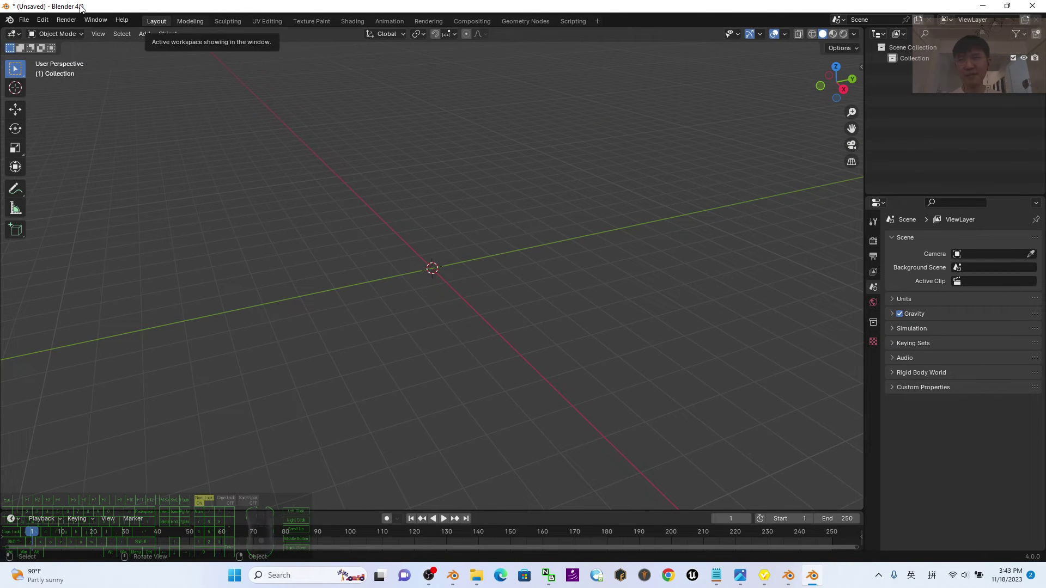
Step: In Blender 2.90, select and copy all four avatar objects, then return to Blender 4.0
left_click(788, 575)
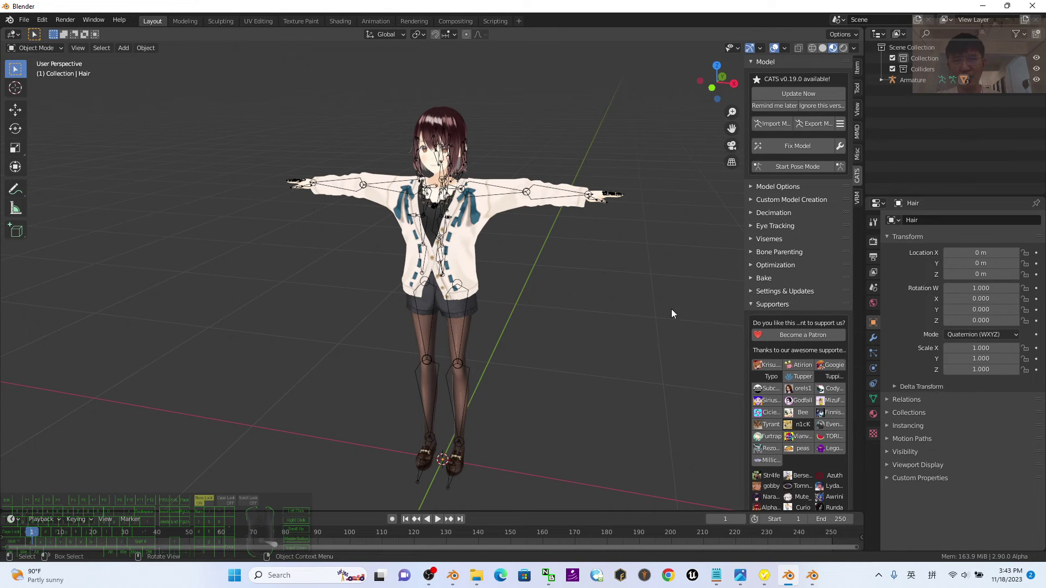
left_click(563, 292)
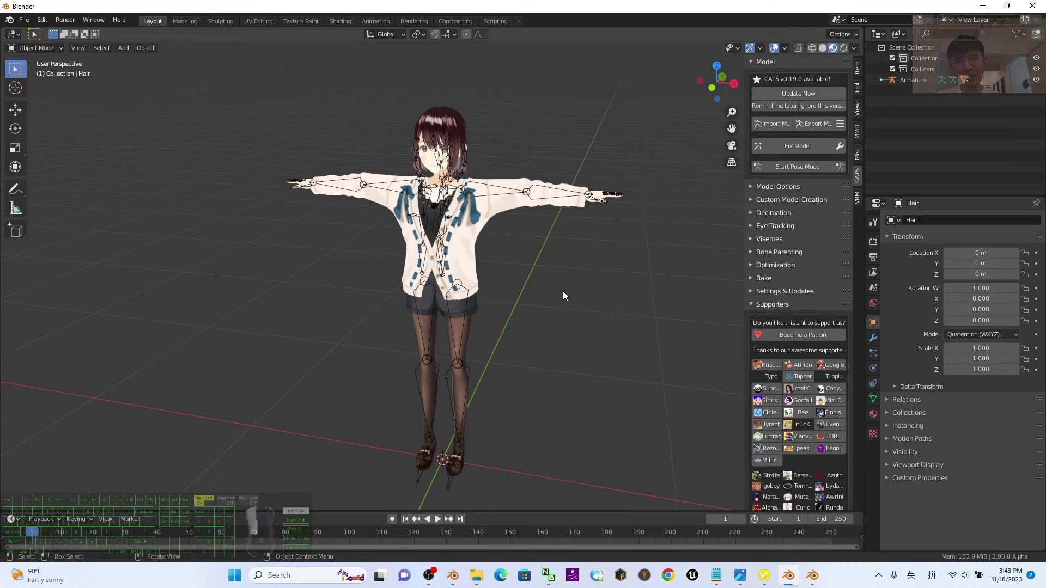
key("a")
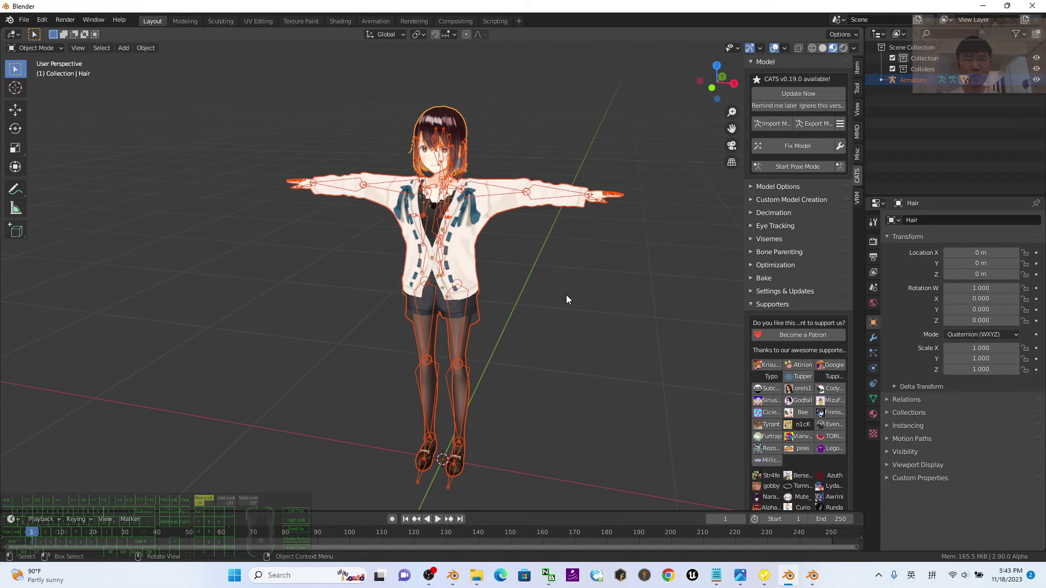
key("ctrl+c")
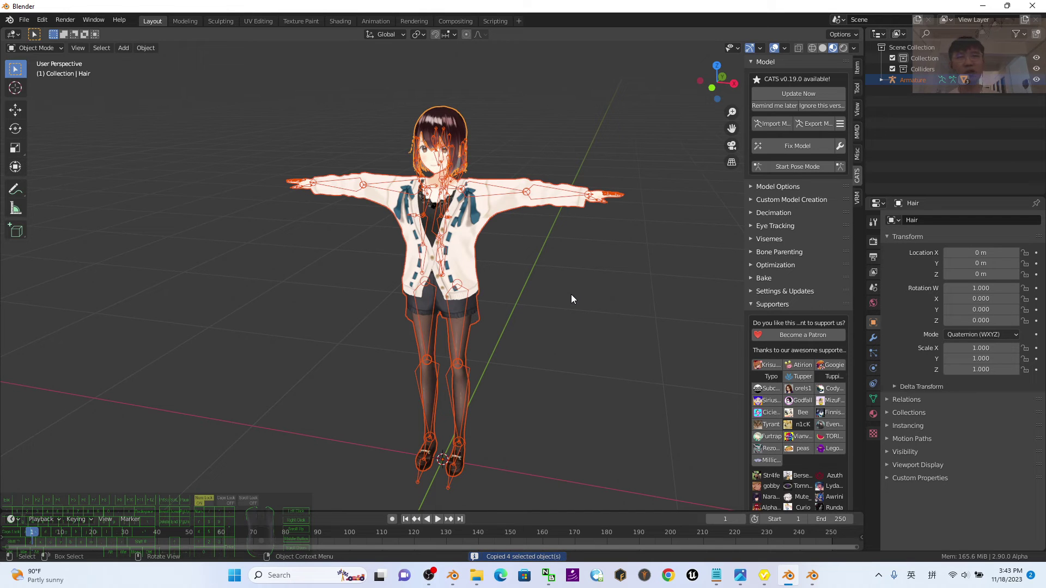
left_click(812, 575)
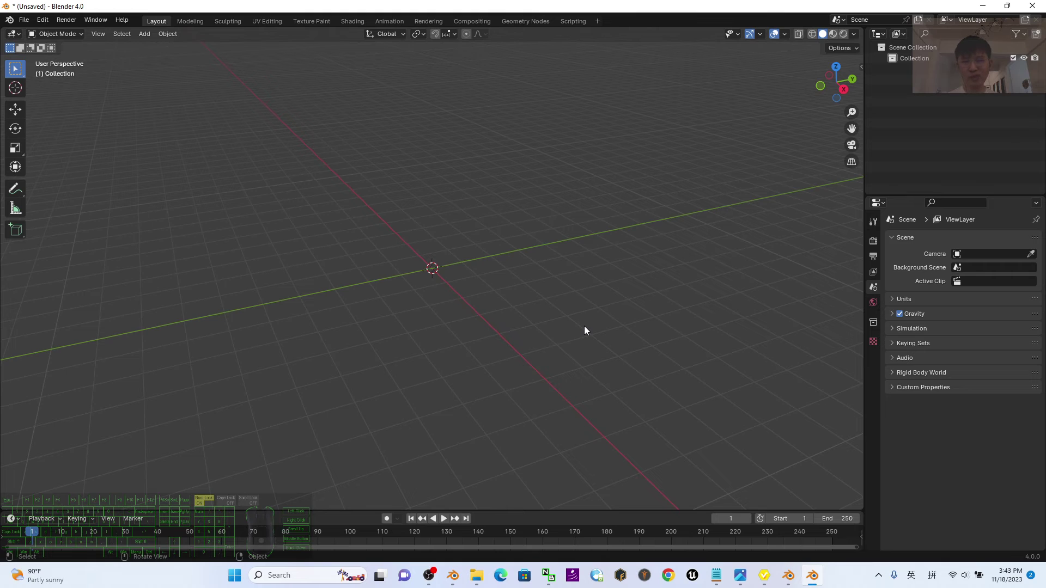
Step: Paste the avatar with Ctrl+V, show it in Material Preview, and frame it from the front
key("ctrl+v")
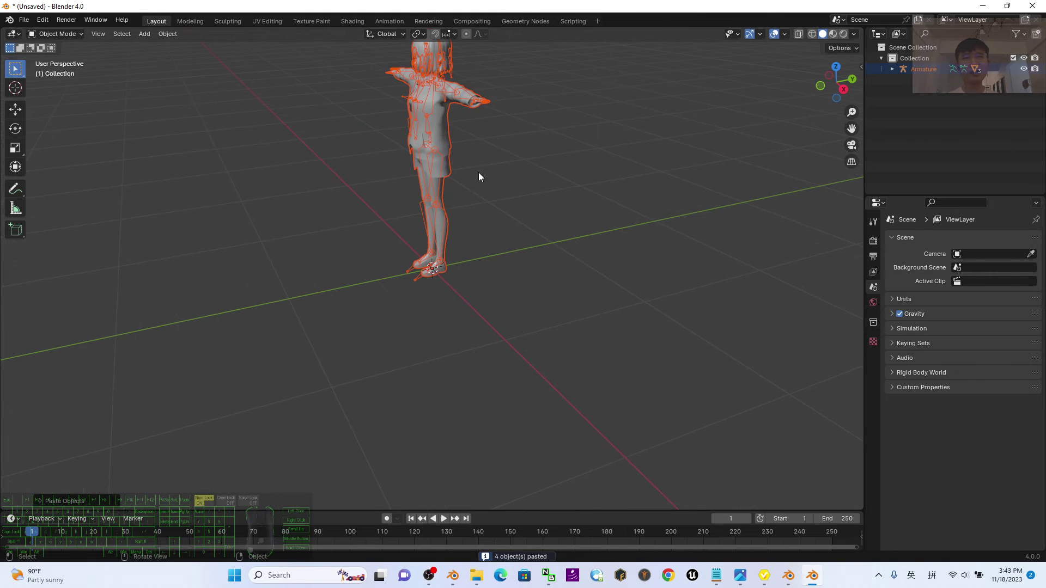
middle_click_drag(478, 177, 587, 301, "shift")
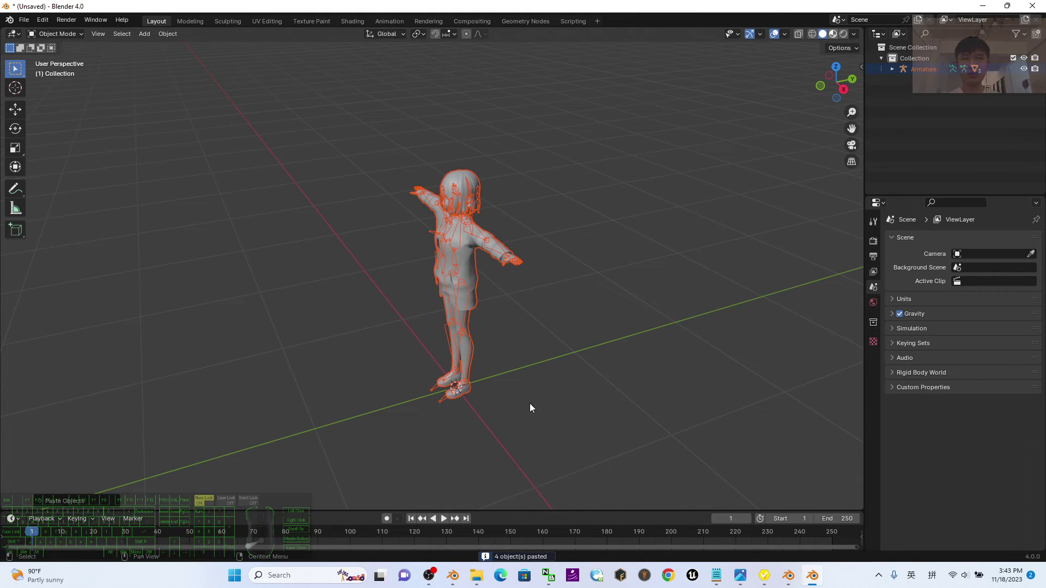
left_click(832, 34)
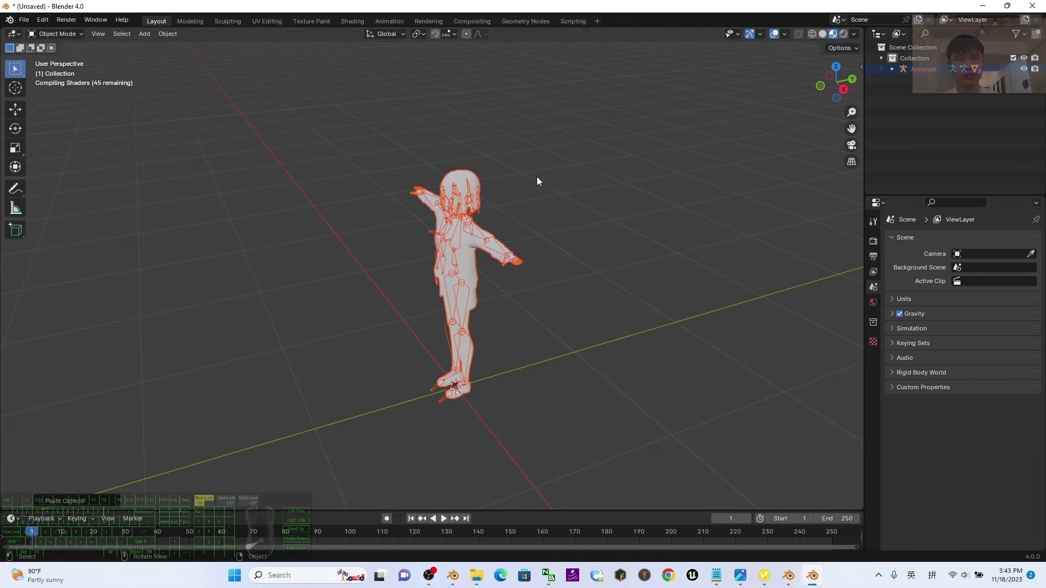
scroll(537, 176, "up", 5)
scroll(681, 342, "down", 6)
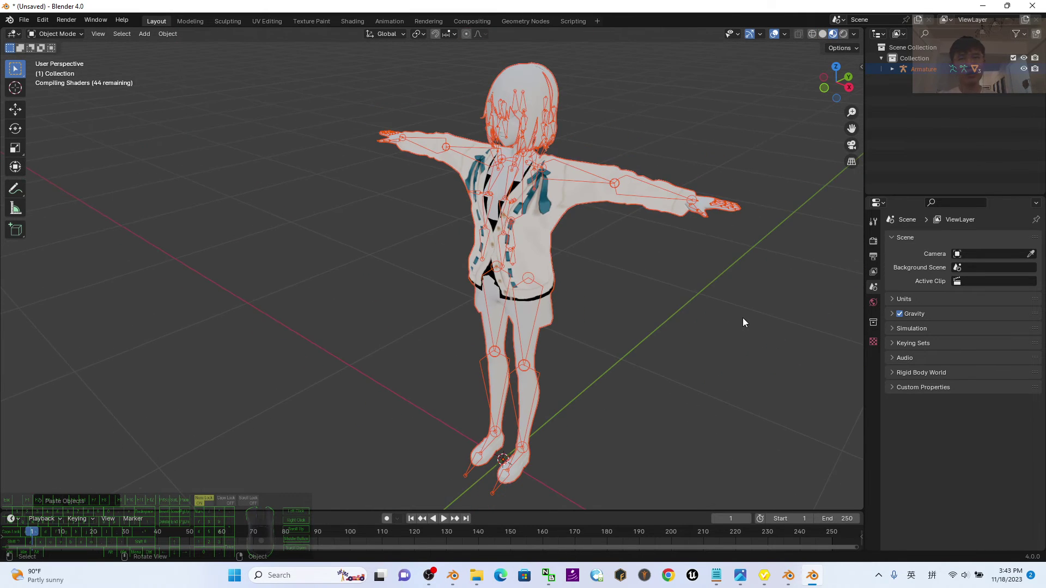
scroll(681, 301, "up", 2)
middle_click_drag(684, 305, 602, 299)
left_click(603, 299)
scroll(613, 288, "up", 3)
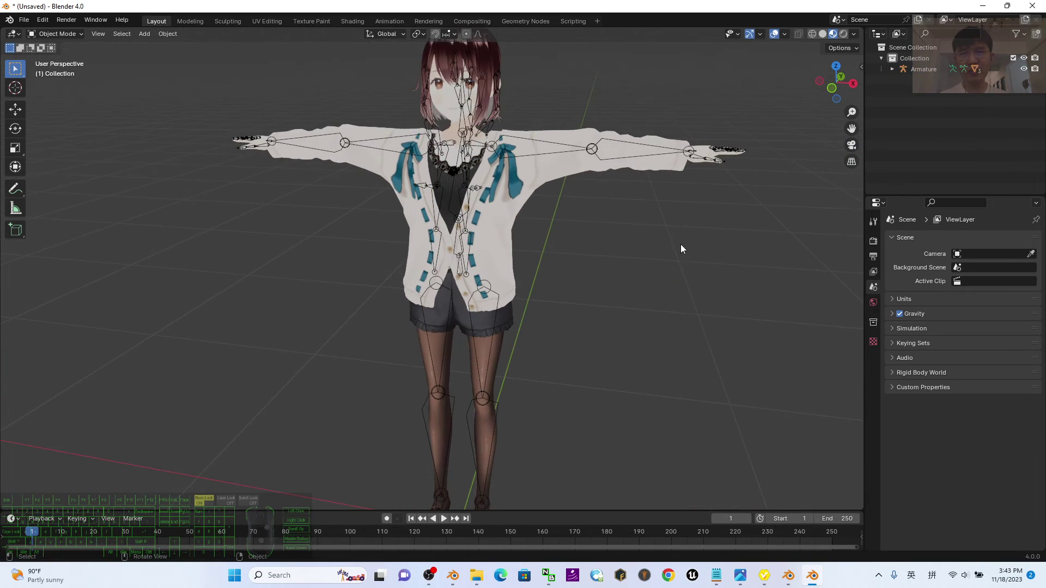
middle_click_drag(680, 244, 610, 327)
scroll(549, 285, "up", 4)
Step: Select the Face mesh and drag the Fcl_ALL_Joy shape key value to test it
left_click(432, 255)
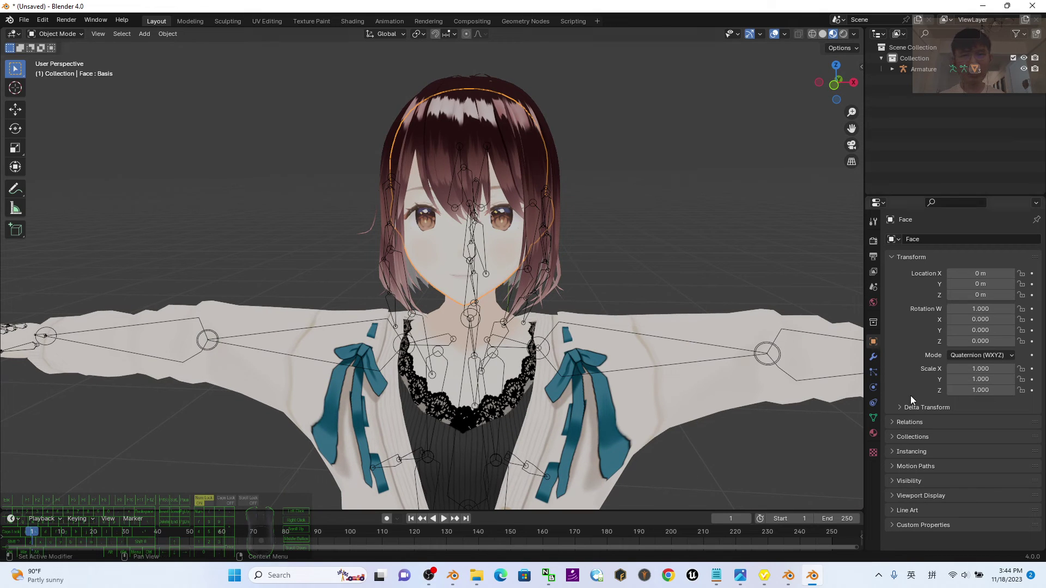
left_click(873, 418)
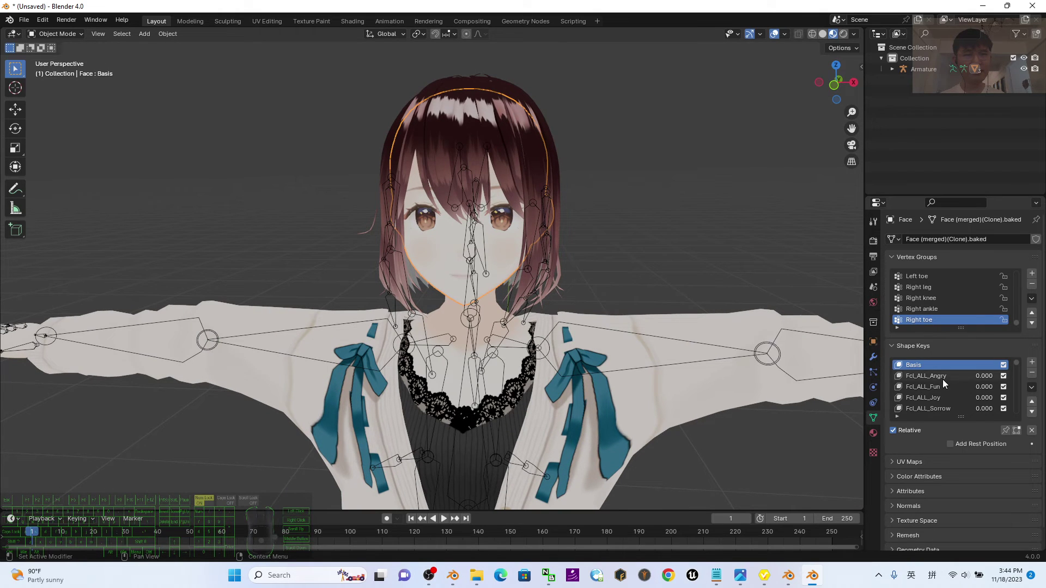
left_click(933, 401)
mouse_move(984, 398)
left_mouse_down()
mouse_move(1024, 397)
mouse_move(975, 397)
left_mouse_up()
Step: View the face from the side and push Fcl_ALL_Sorrow to full strength to test it
scroll(714, 229, "up", 2)
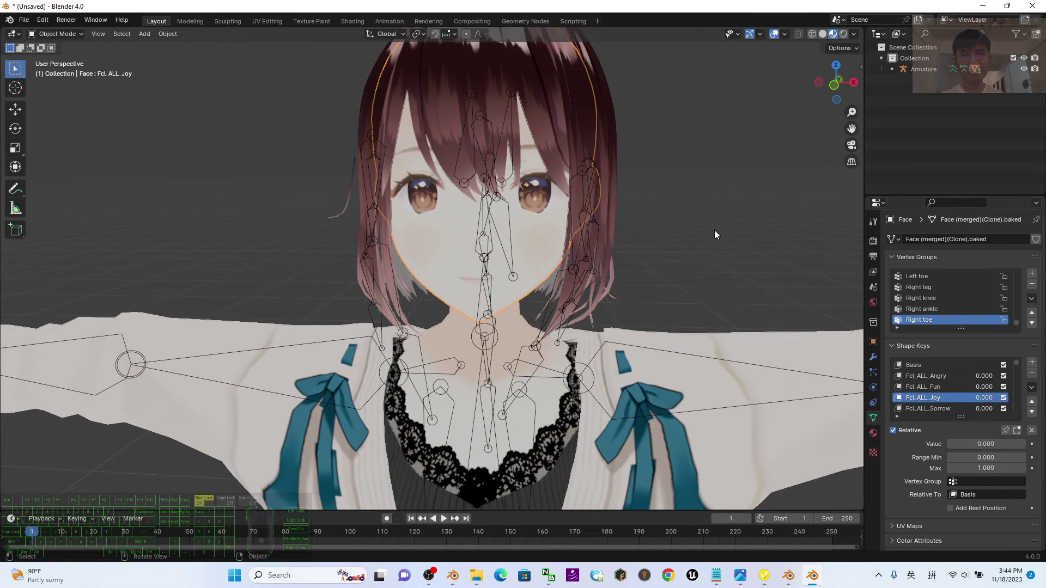
scroll(699, 263, "up", 2)
middle_click_drag(699, 262, 692, 294)
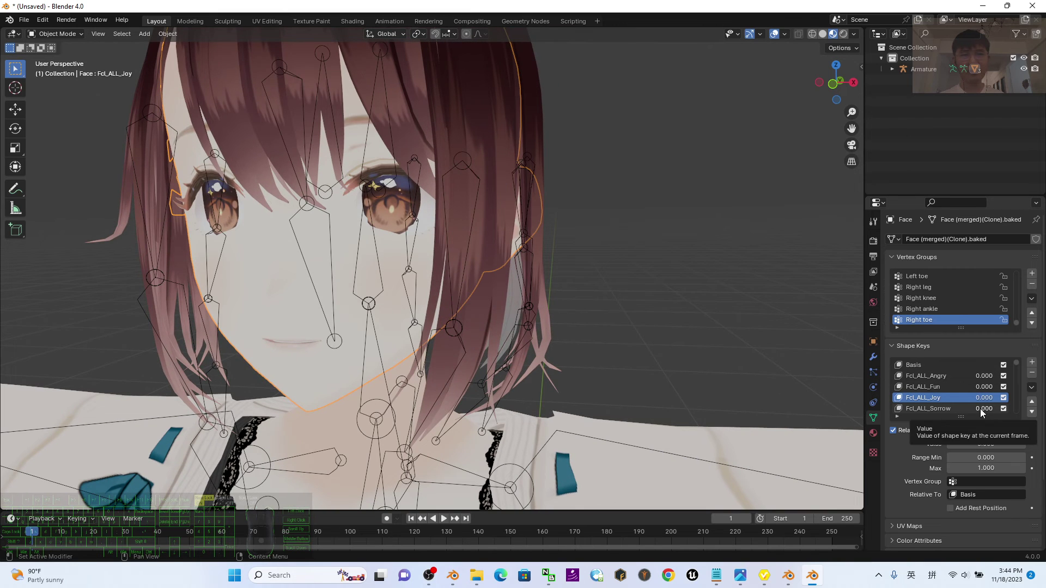
left_click_drag(983, 410, 984, 376)
scroll(588, 241, "down", 10)
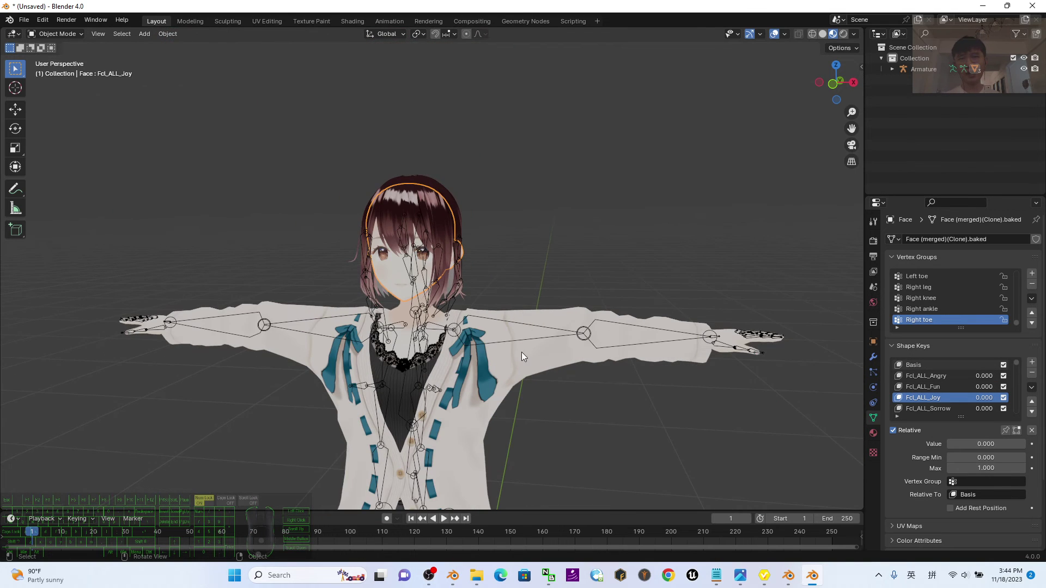
Step: Select the Armature and switch it into Pose Mode
left_click(575, 333)
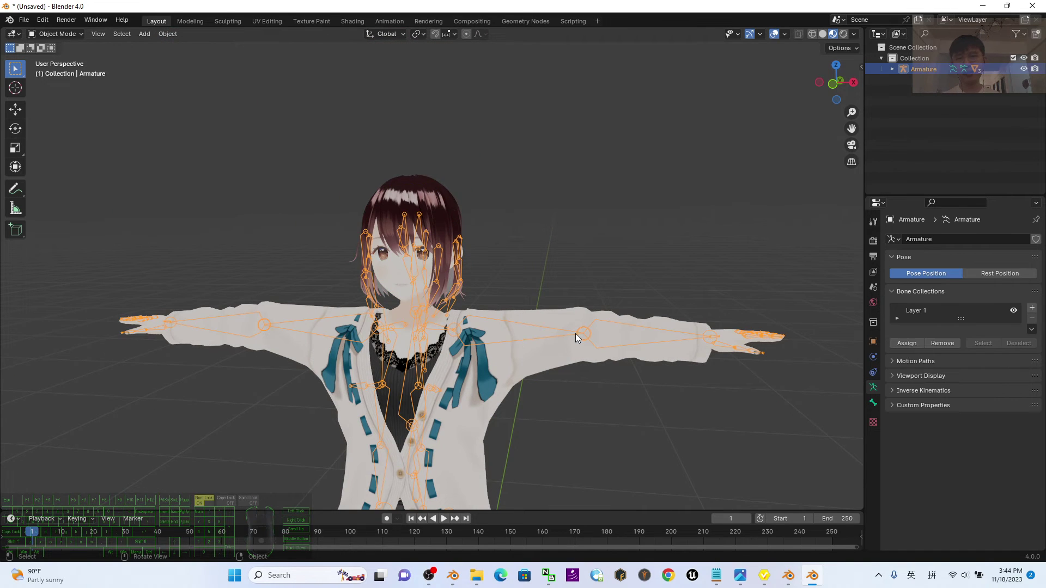
left_click(63, 34)
left_click(54, 61)
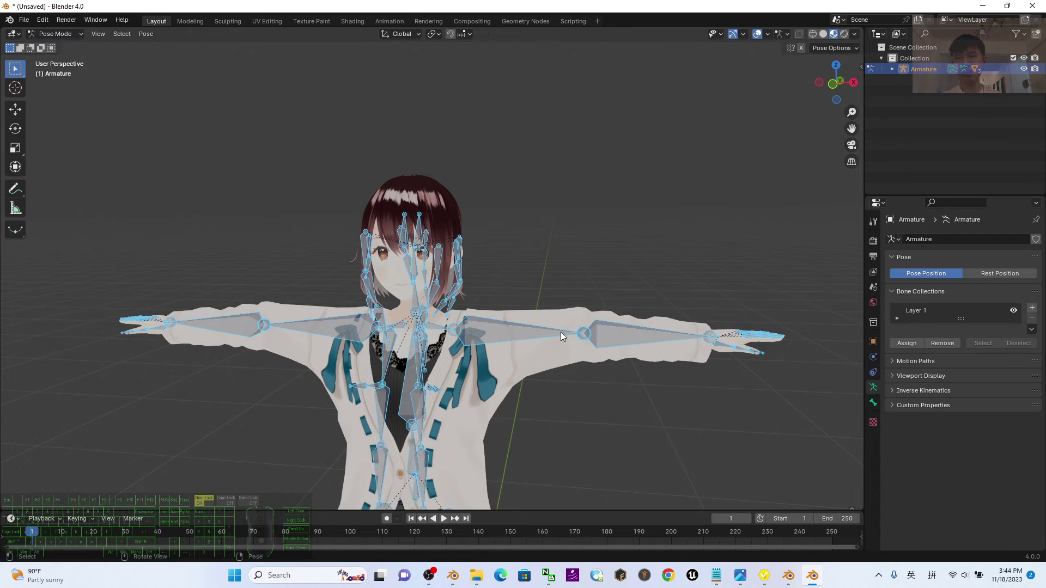
Step: Test-rotate the Left arm and Left elbow bones, undo both, and switch to the cover image
left_click(506, 332)
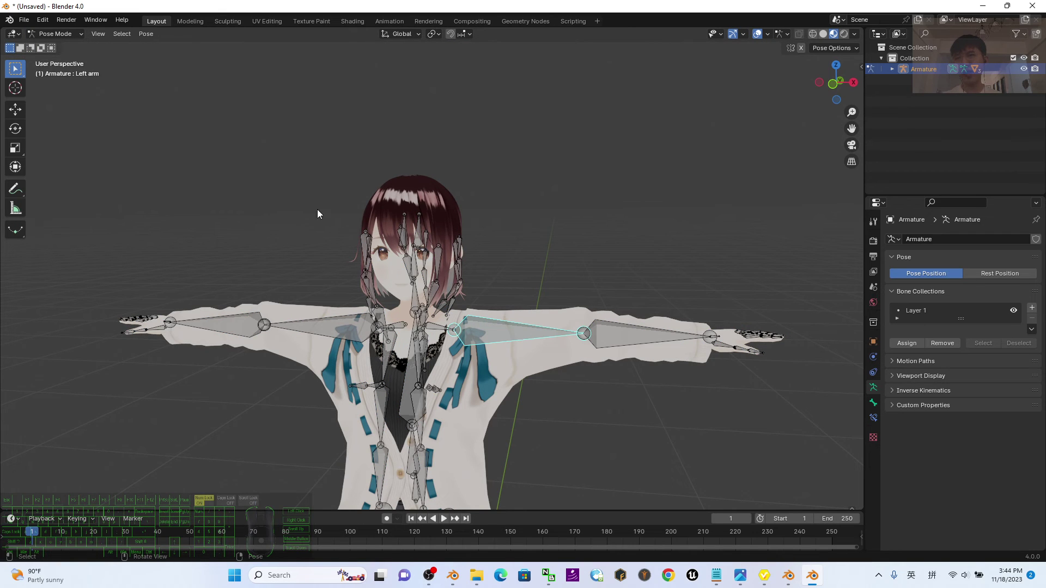
left_click(15, 128)
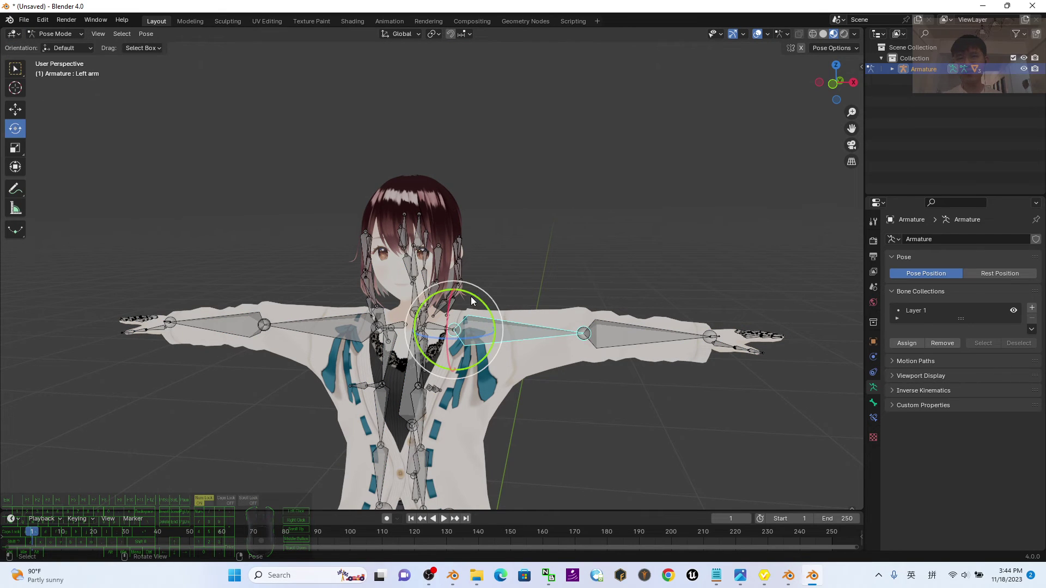
left_click_drag(474, 300, 578, 342)
key("ctrl+z")
left_click(626, 336)
key("ctrl+z")
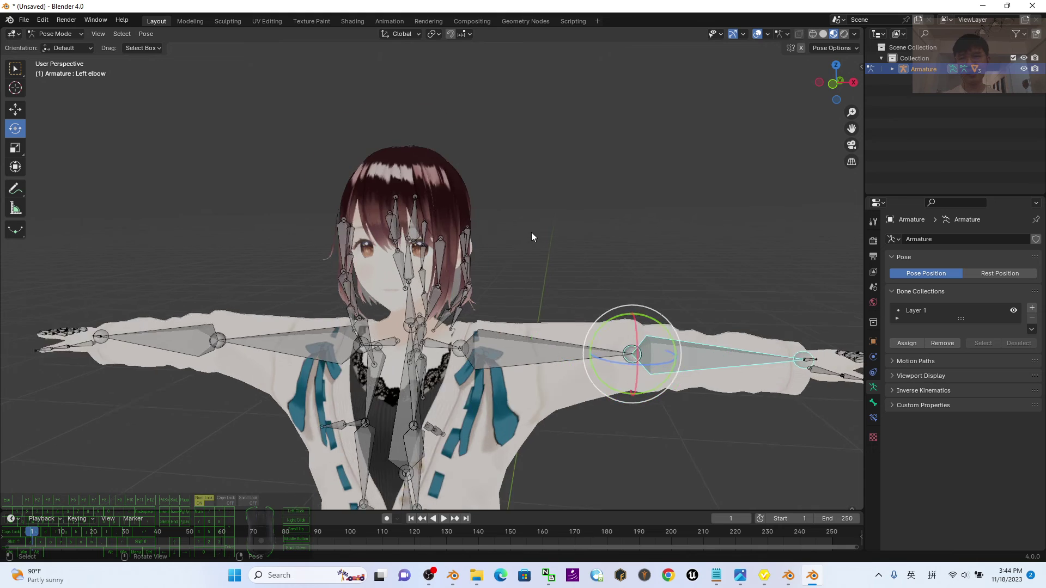
left_click(745, 577)
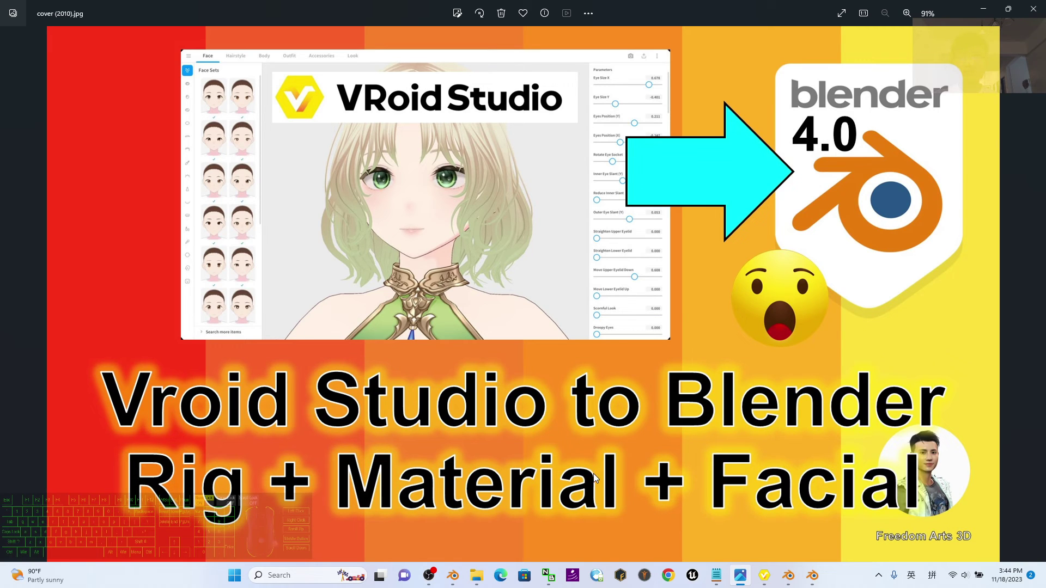
Step: Back in Blender, return the armature to Object Mode and select the face mesh
left_click(981, 10)
scroll(377, 288, "up", 5)
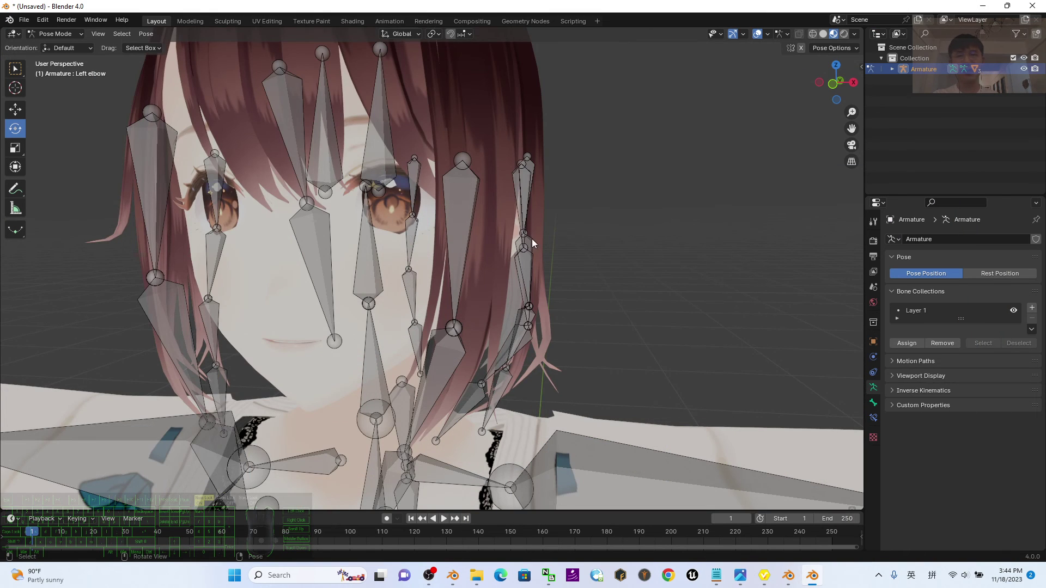
scroll(531, 239, "down", 5)
scroll(620, 250, "up", 5)
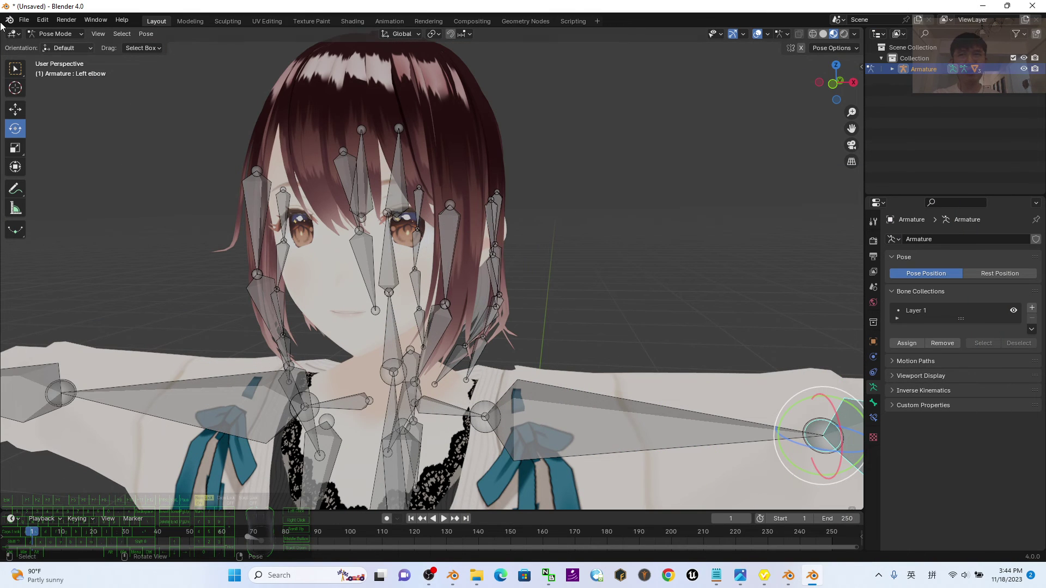
left_click(56, 33)
left_click(54, 45)
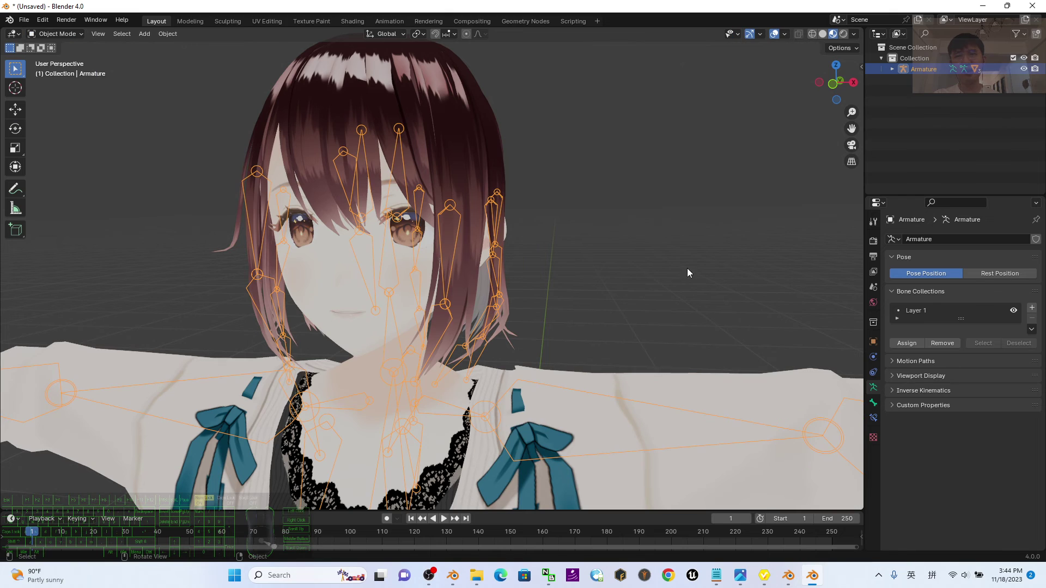
left_click(357, 279)
Step: Inspect the character in VRoid Studio's Export as VRM preview, panning and rotating it
scroll(440, 279, "down", 5)
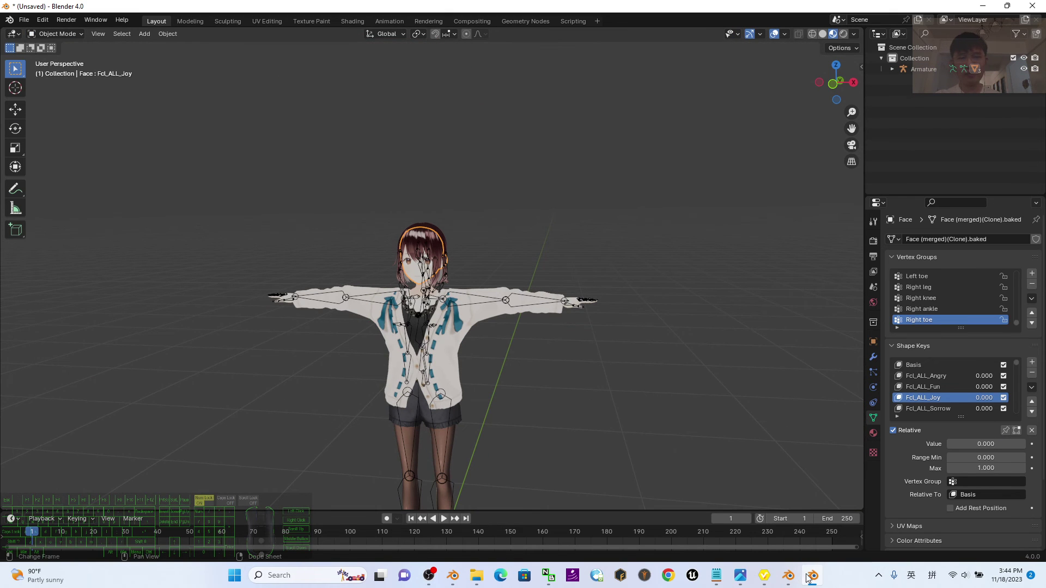
left_click(764, 575)
scroll(517, 335, "up", 3)
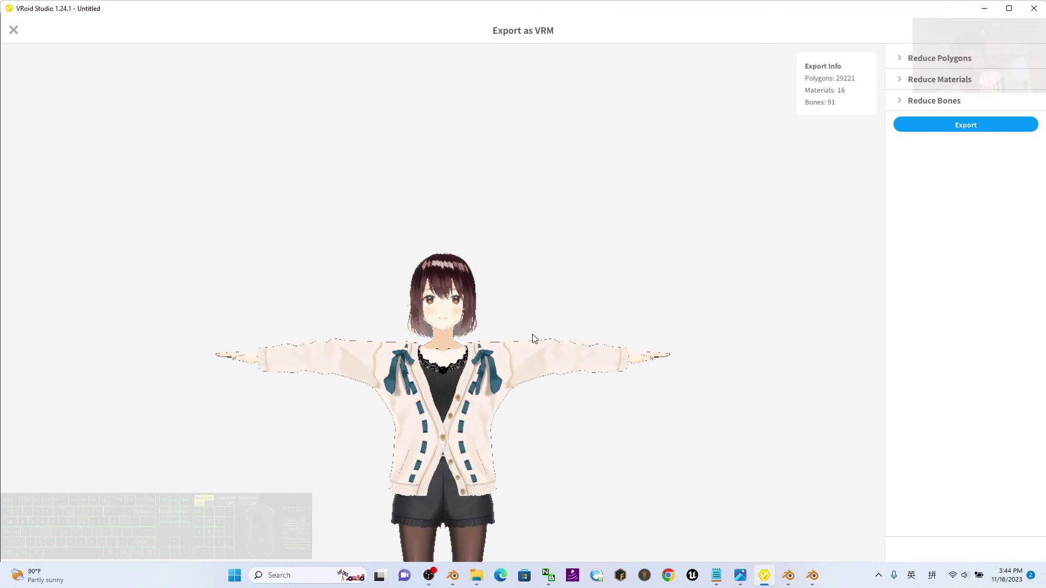
middle_click_drag(736, 322, 759, 348)
left_click(761, 355)
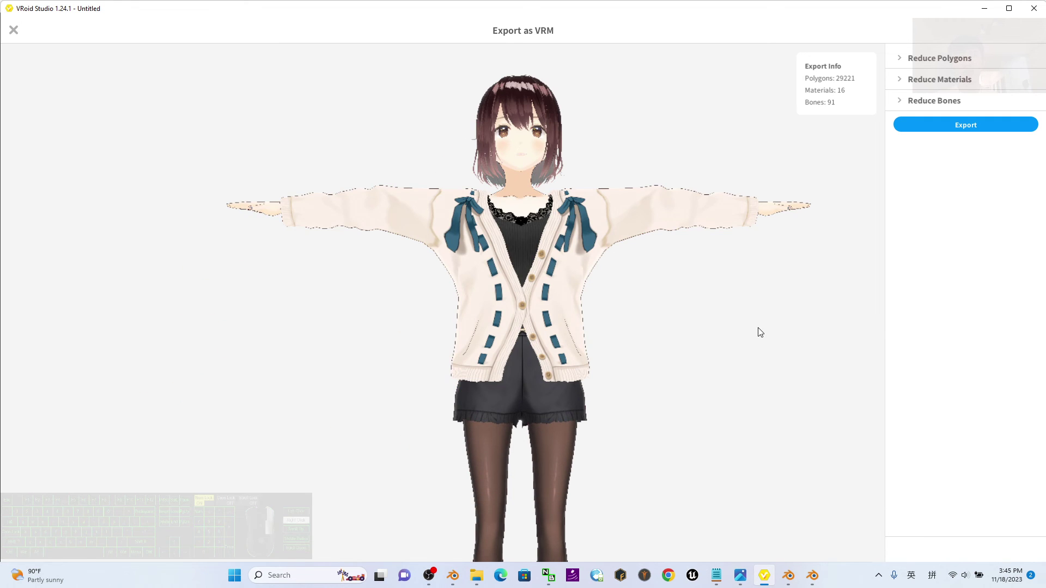
left_click_drag(757, 332, 747, 343)
Step: In Blender, centre the avatar's head and torso, then bring up the cover image in Photos
left_click(811, 575)
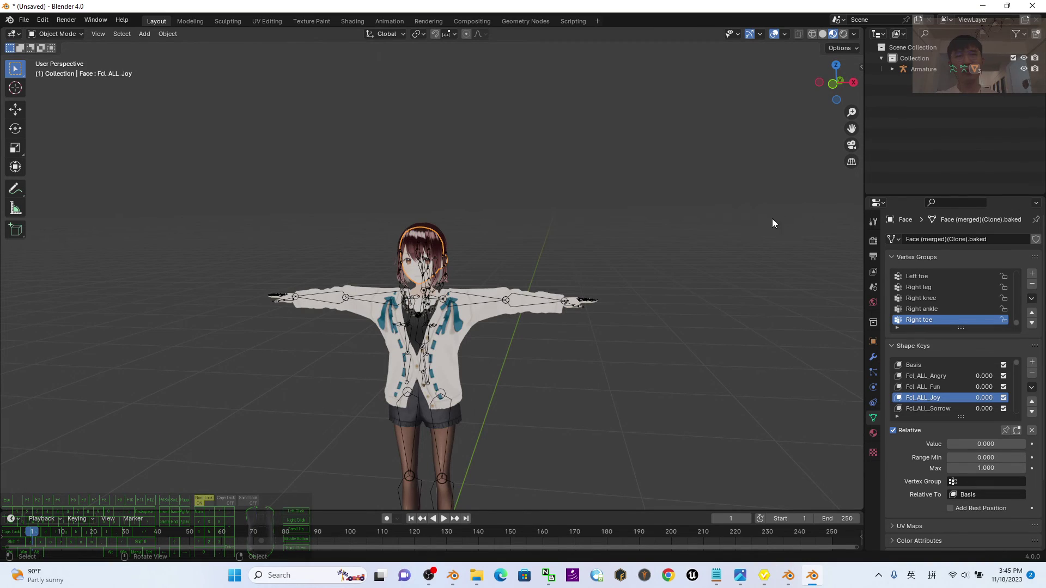
scroll(518, 279, "up", 10)
scroll(528, 316, "down", 8)
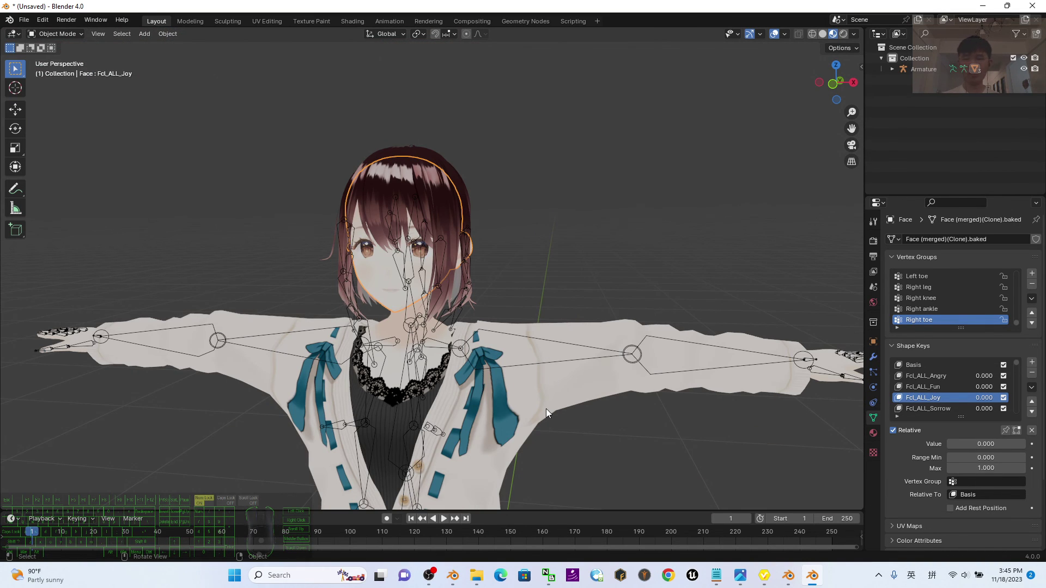
middle_click_drag(546, 408, 588, 353, "shift")
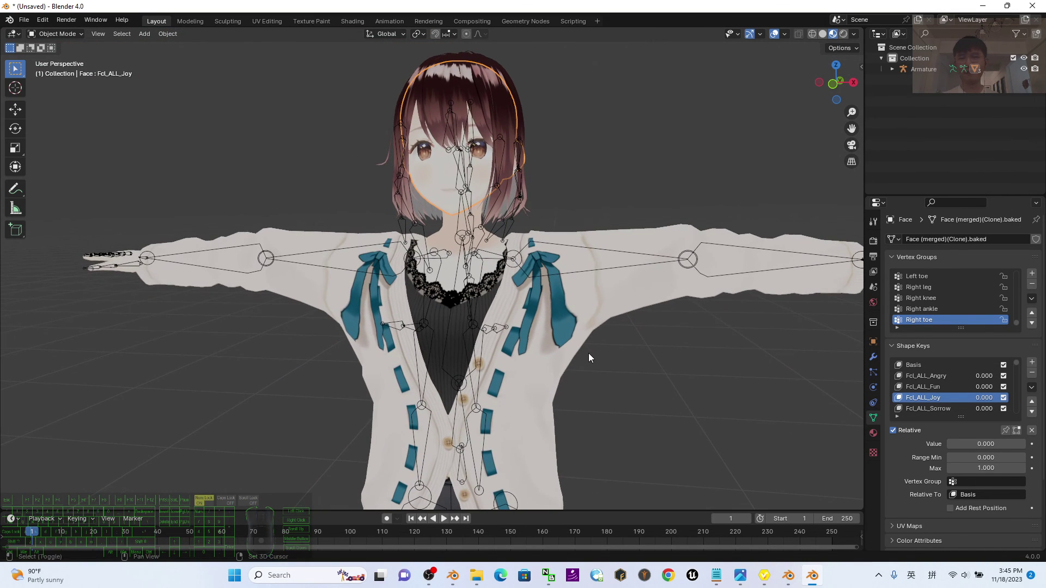
left_click(741, 575)
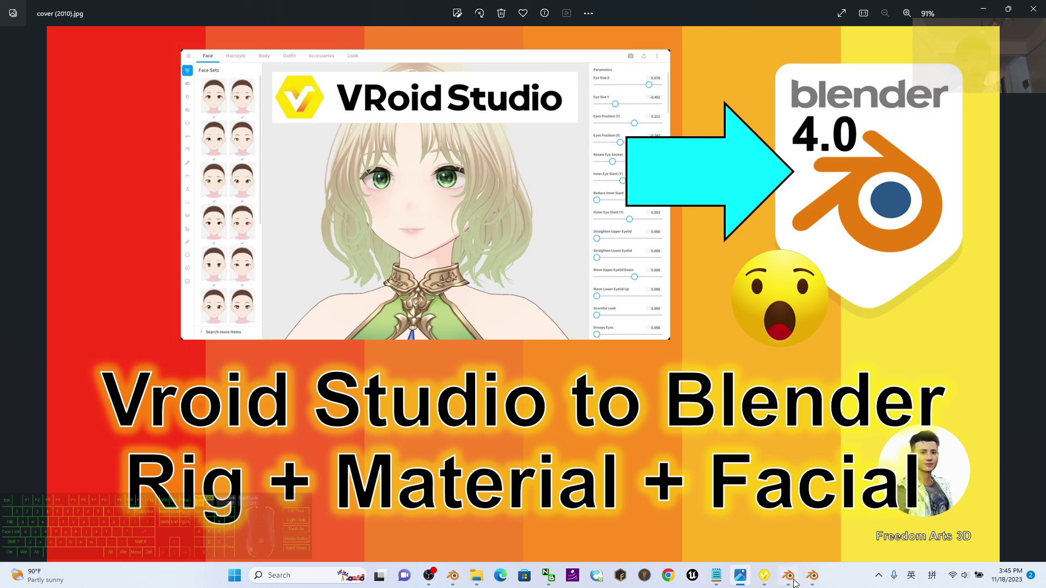
Step: Restore Blender and orbit, pan and zoom around the avatar's textured head and arms
left_click(812, 576)
left_click(812, 576)
left_click(812, 577)
scroll(706, 257, "up", 8)
scroll(706, 257, "down", 8)
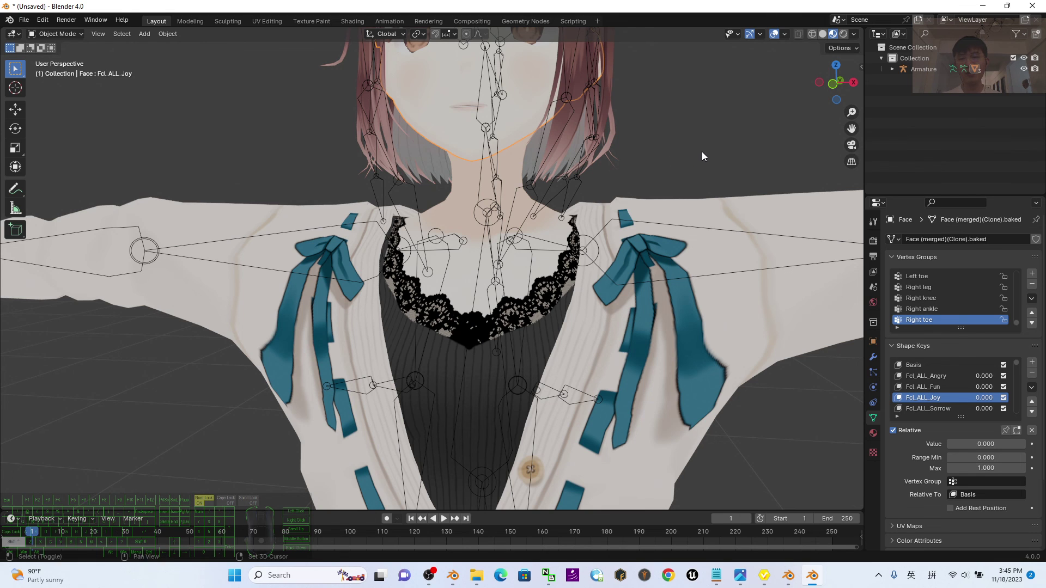
middle_click_drag(701, 151, 691, 249, "shift")
scroll(688, 260, "up", 3)
scroll(717, 328, "down", 4)
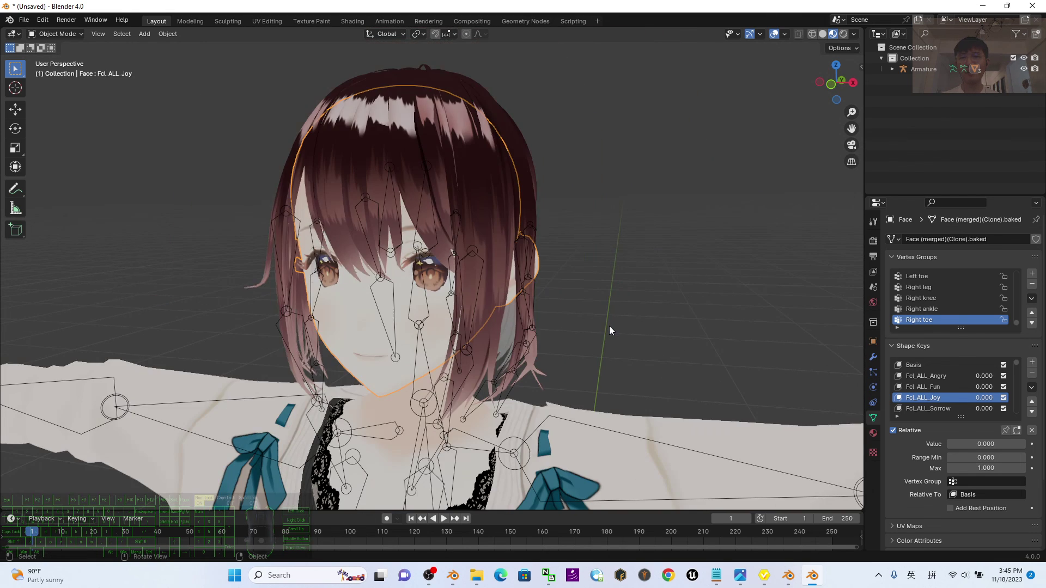
middle_click_drag(608, 326, 509, 270)
scroll(516, 197, "up", 3)
middle_click_drag(516, 198, 623, 276, "shift")
scroll(535, 250, "up", 4)
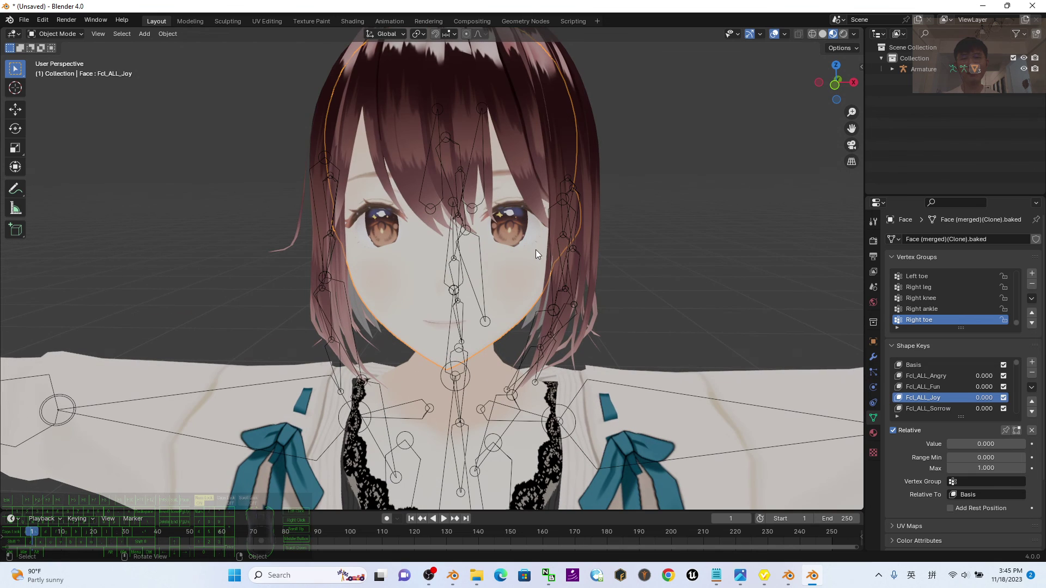